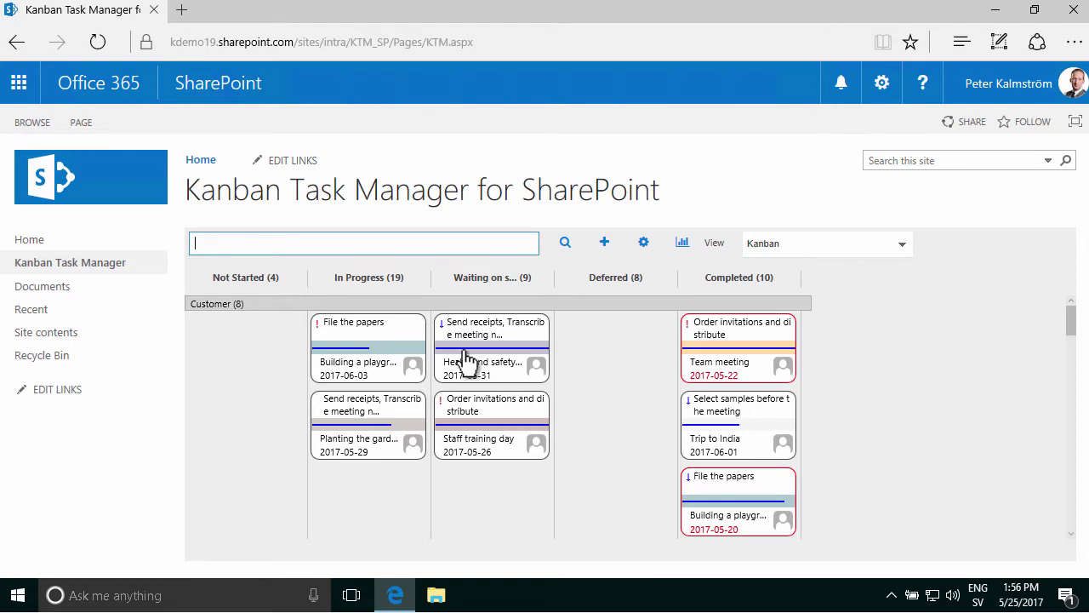
Move the 'File the papers' task into the Completed lane on the Kanban board.
{"action": "mouse_move", "coordinate": [471, 331]}
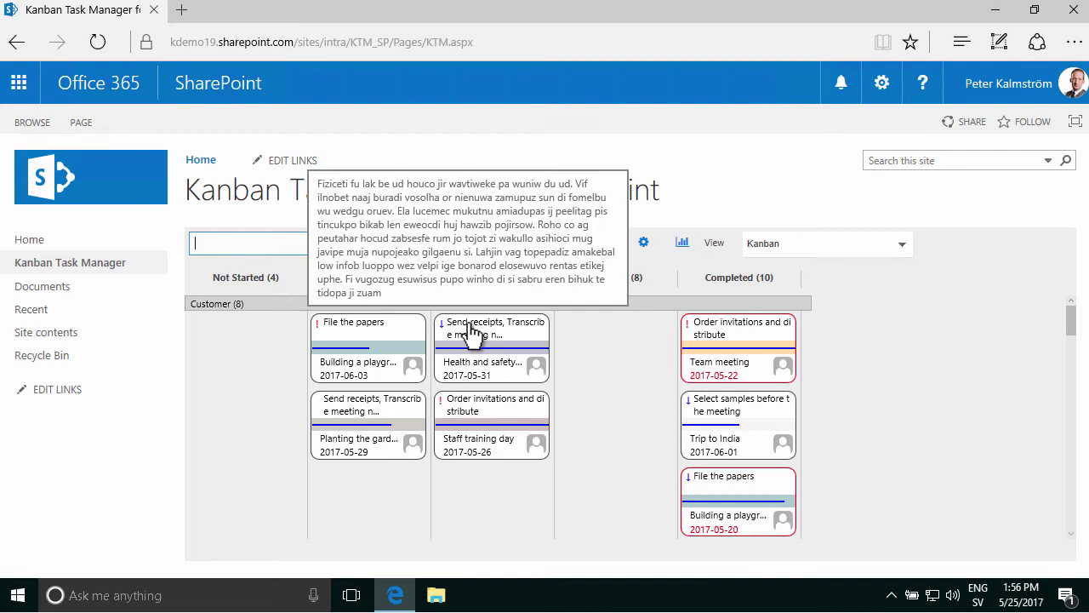
{"action": "left_click", "coordinate": [374, 341]}
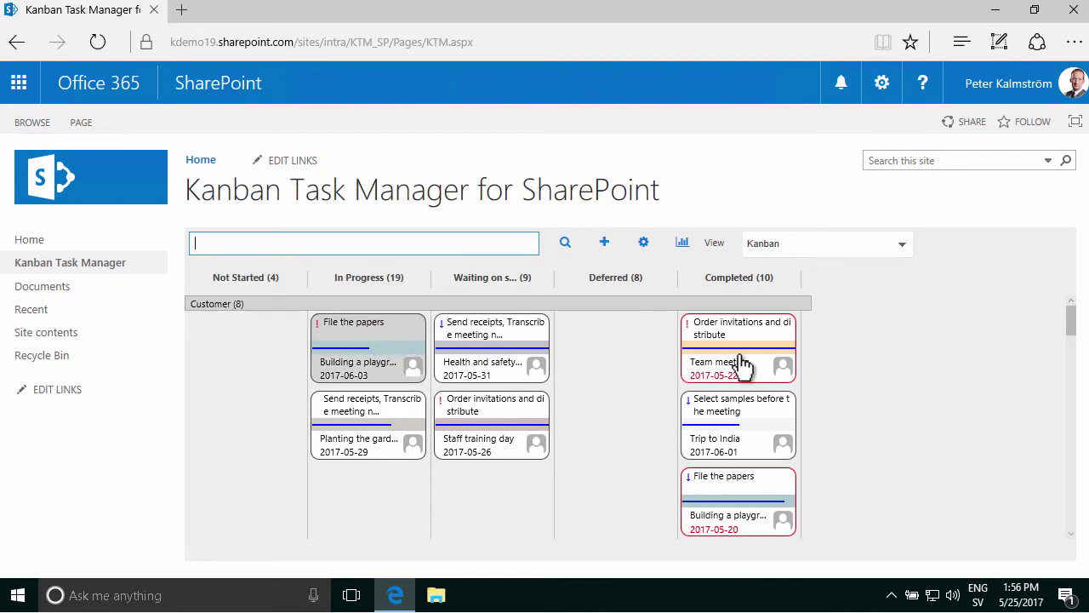
{"action": "mouse_move", "coordinate": [377, 343]}
{"action": "left_mouse_down"}
{"action": "mouse_move", "coordinate": [726, 389]}
{"action": "mouse_move", "coordinate": [760, 364]}
{"action": "mouse_move", "coordinate": [731, 351]}
{"action": "mouse_move", "coordinate": [414, 383]}
{"action": "mouse_move", "coordinate": [375, 336]}
{"action": "left_mouse_up"}
Open the KTM Tasks list settings and scroll to its columns (Lane, Priority, Project).
{"action": "mouse_move", "coordinate": [330, 334]}
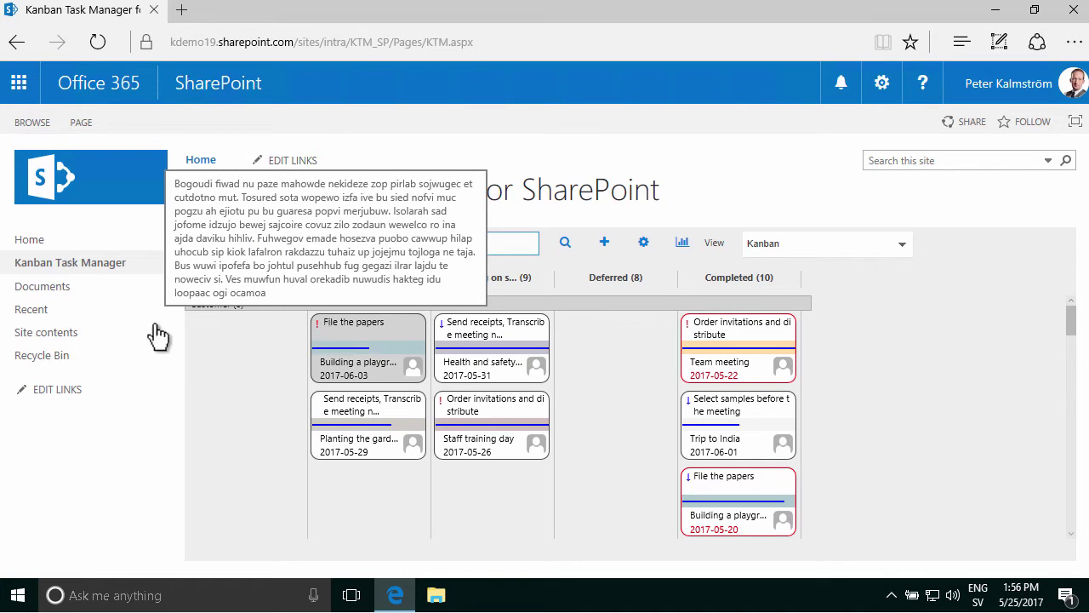
{"action": "left_click", "coordinate": [61, 332]}
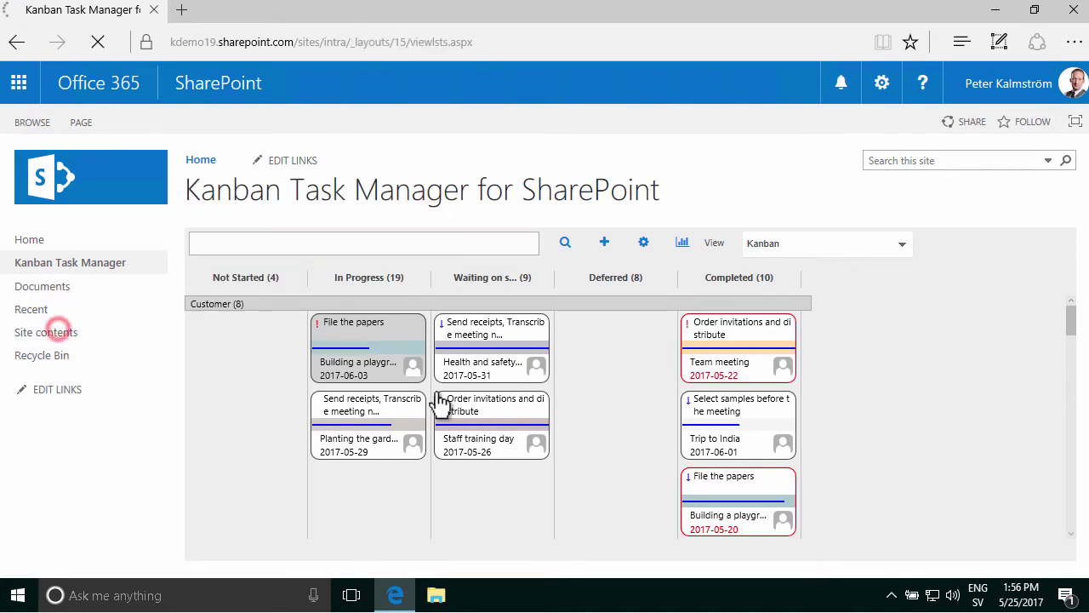
{"action": "scroll", "coordinate": [408, 502], "scroll_direction": "down", "scroll_amount": 3}
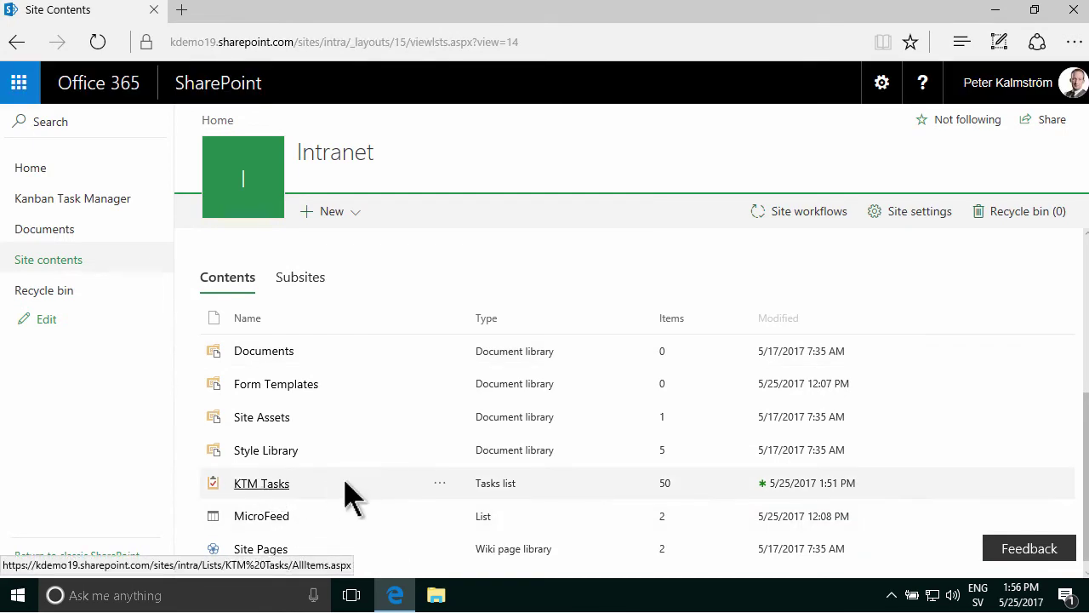
{"action": "left_click", "coordinate": [440, 484]}
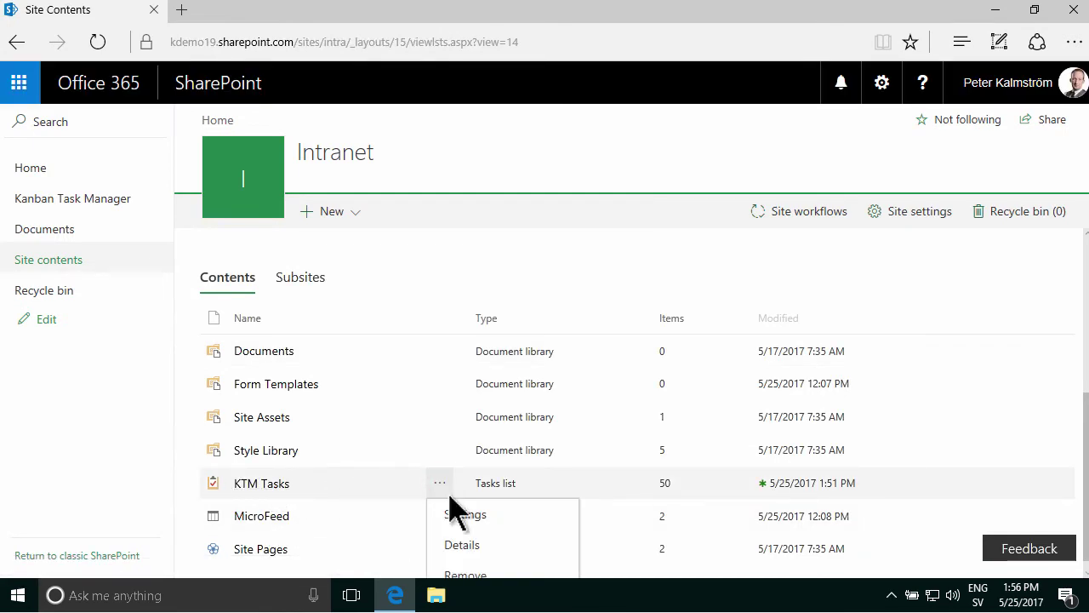
{"action": "left_click", "coordinate": [471, 517]}
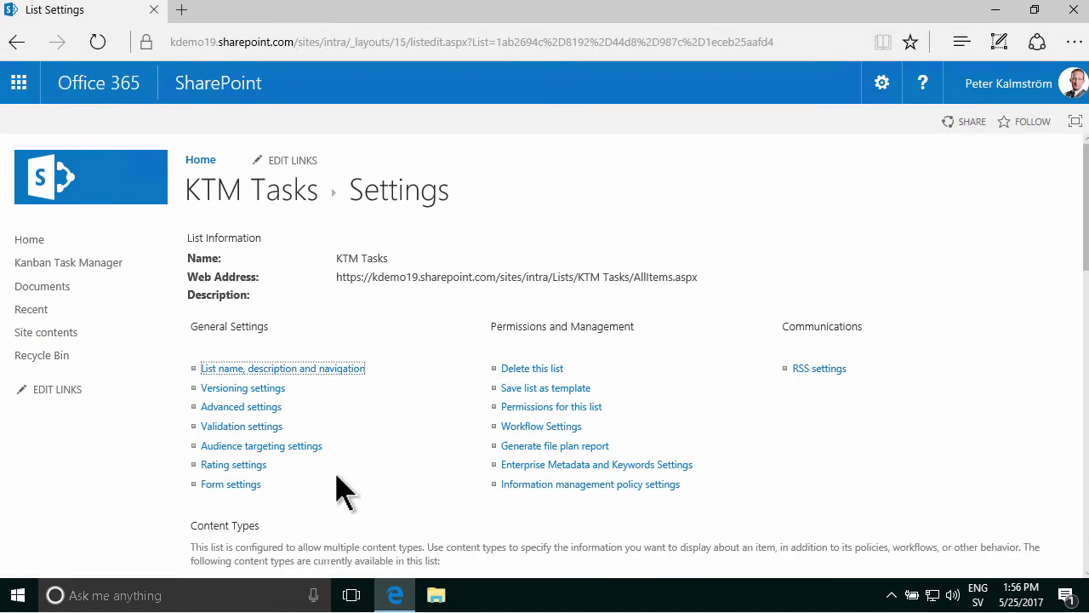
{"action": "scroll", "coordinate": [345, 490], "scroll_direction": "down", "scroll_amount": 6}
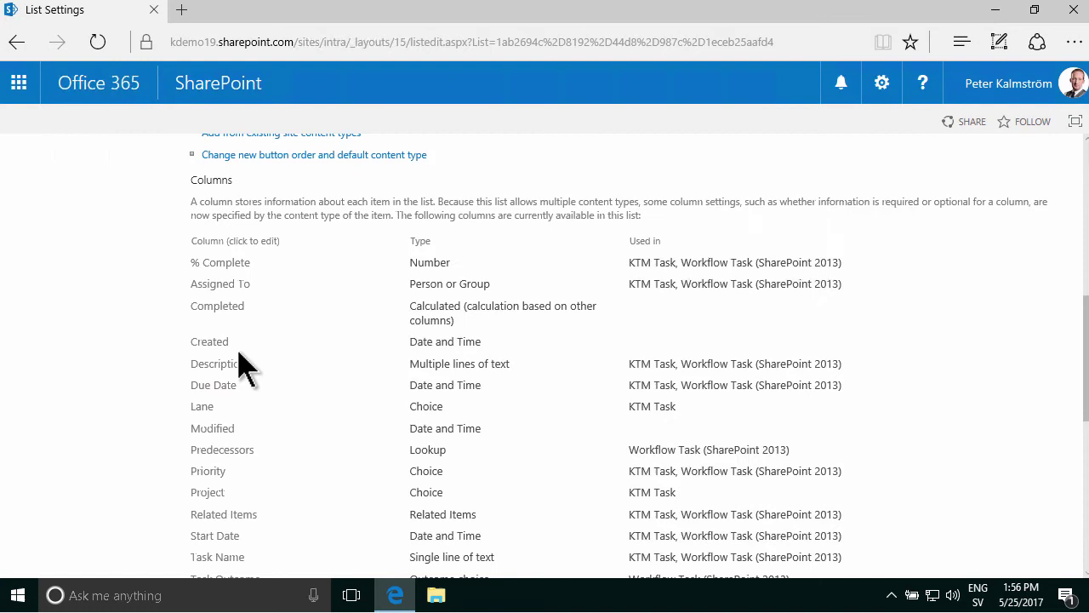
{"action": "scroll", "coordinate": [253, 460], "scroll_direction": "down", "scroll_amount": 3}
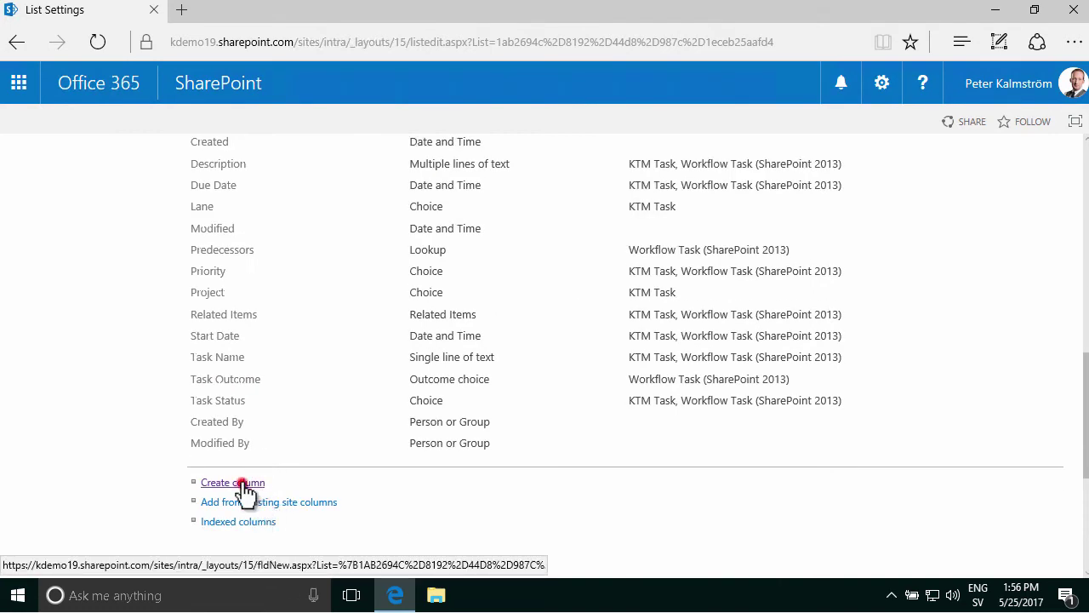
Start a new Number column 'Minutes worked' with 0 decimal places.
{"action": "left_click", "coordinate": [243, 481]}
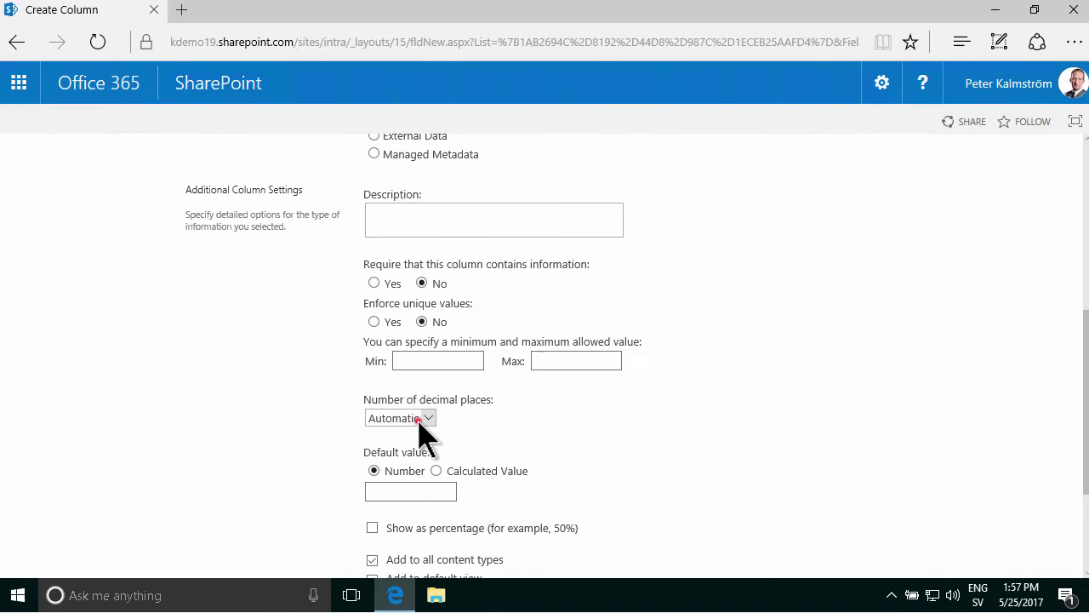
{"action": "left_click", "coordinate": [421, 418]}
{"action": "left_click", "coordinate": [389, 433]}
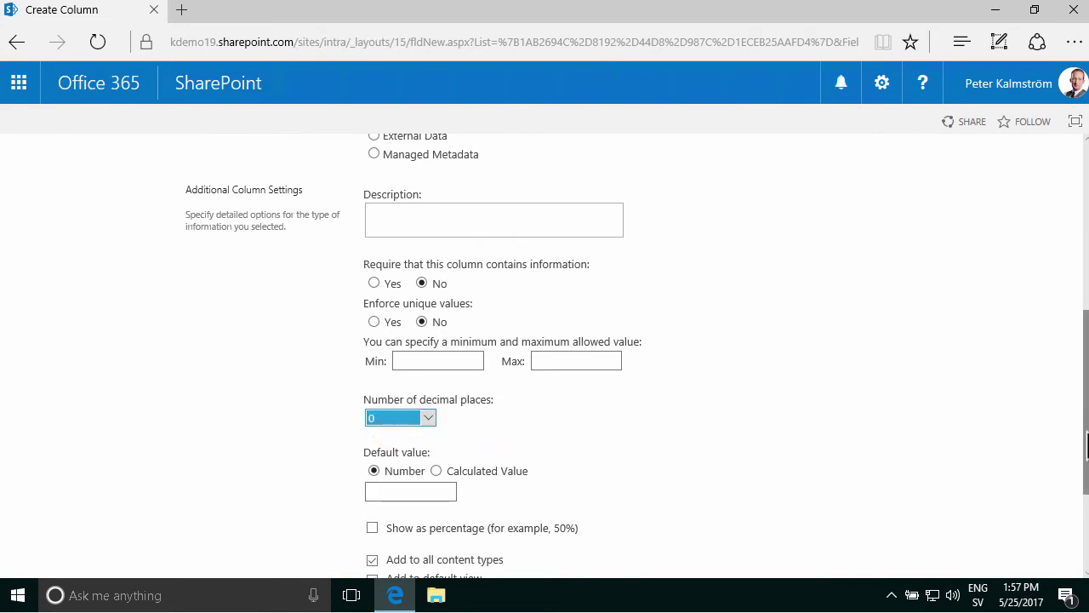
{"action": "scroll", "coordinate": [1067, 462], "scroll_direction": "down", "scroll_amount": 3}
Save the new Minutes worked number column.
{"action": "left_click", "coordinate": [960, 487]}
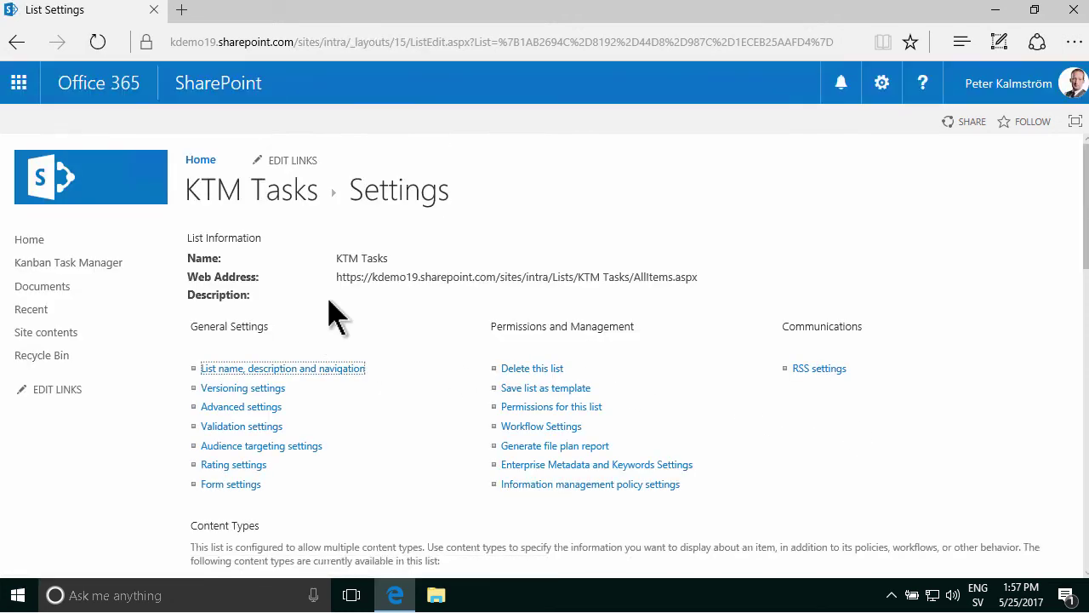
{"action": "scroll", "coordinate": [425, 387], "scroll_direction": "down", "scroll_amount": 1}
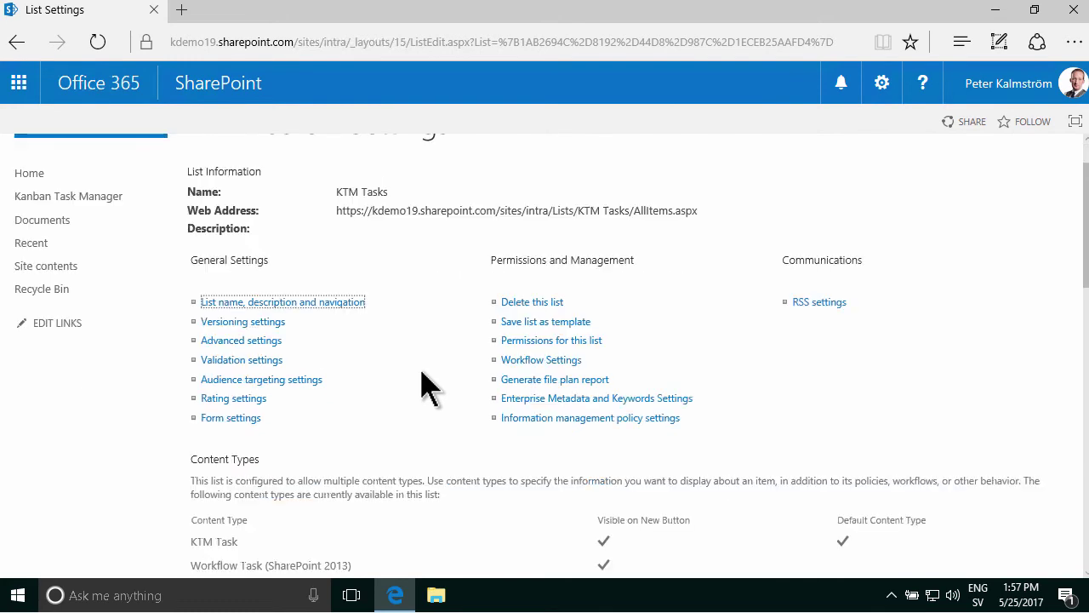
{"action": "scroll", "coordinate": [425, 387], "scroll_direction": "down", "scroll_amount": 2}
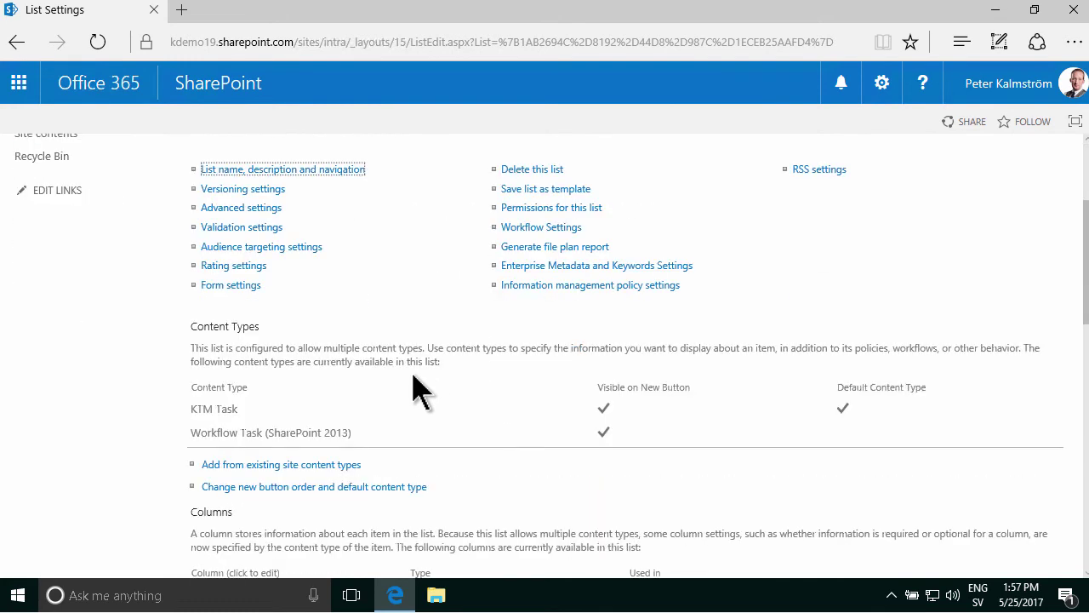
Launch SharePoint Designer 2013 and open the recent Intranet site.
{"action": "left_click", "coordinate": [18, 595]}
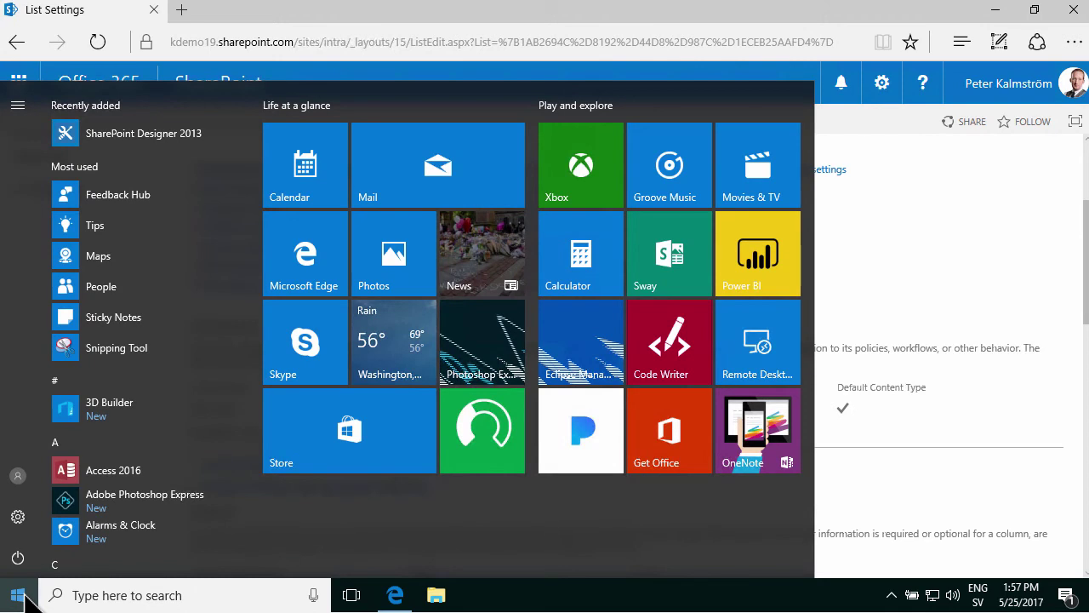
{"action": "type", "text": "sha"}
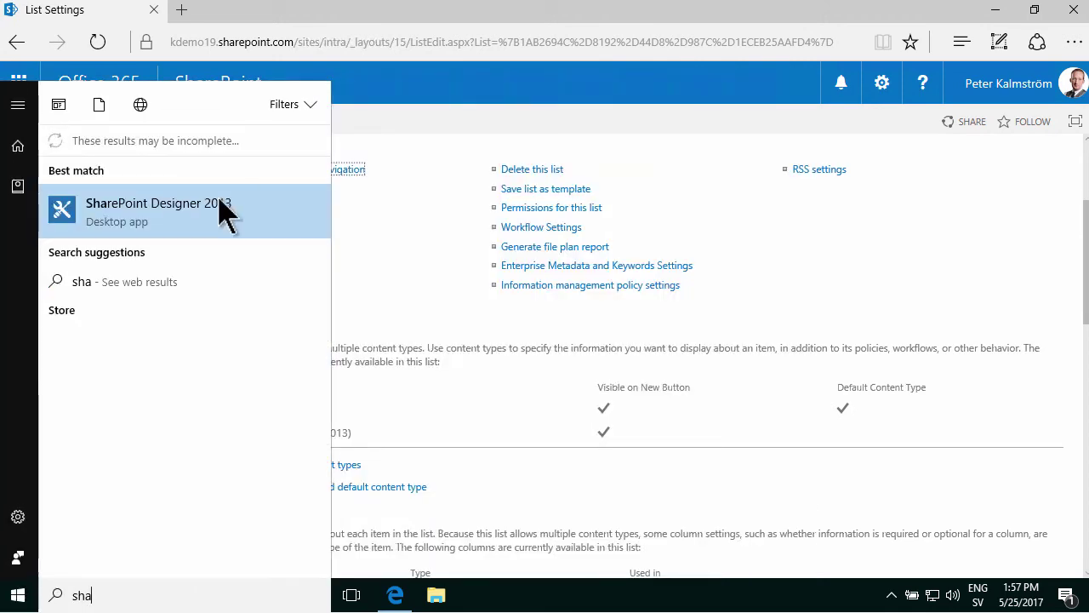
{"action": "left_click", "coordinate": [219, 212]}
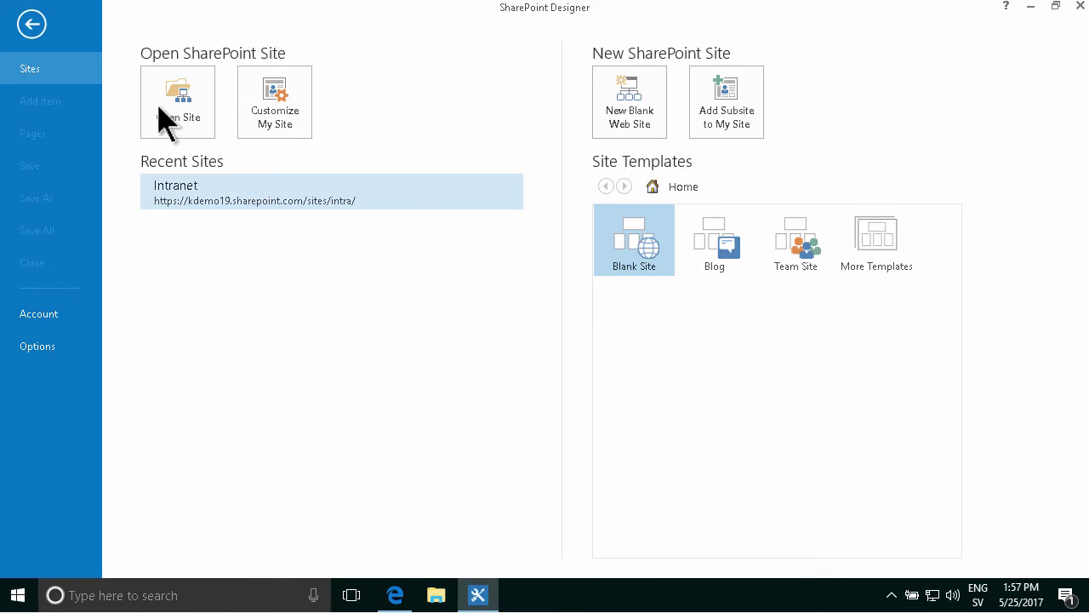
{"action": "left_click", "coordinate": [219, 201]}
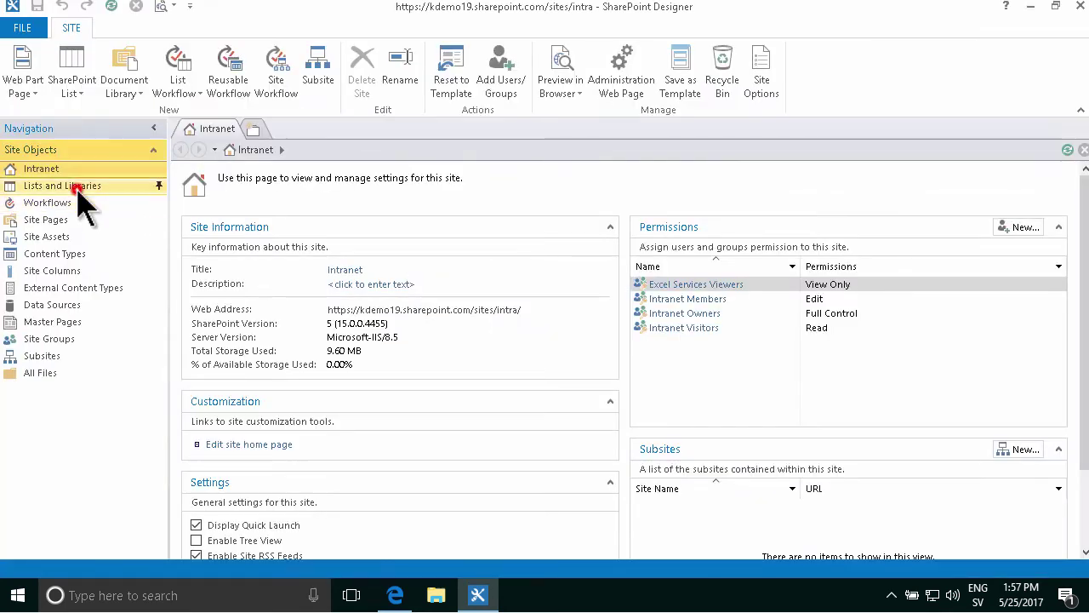
Create a SharePoint 2013 list workflow named 'Very Time Worked' on the KTM Tasks list.
{"action": "left_click", "coordinate": [75, 187]}
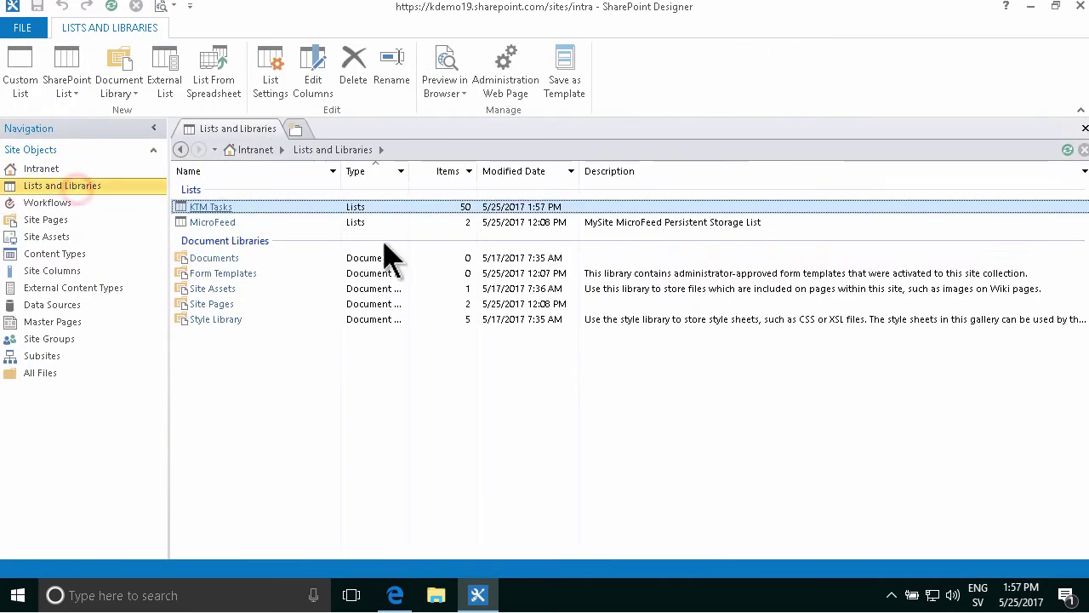
{"action": "double_click", "coordinate": [225, 209]}
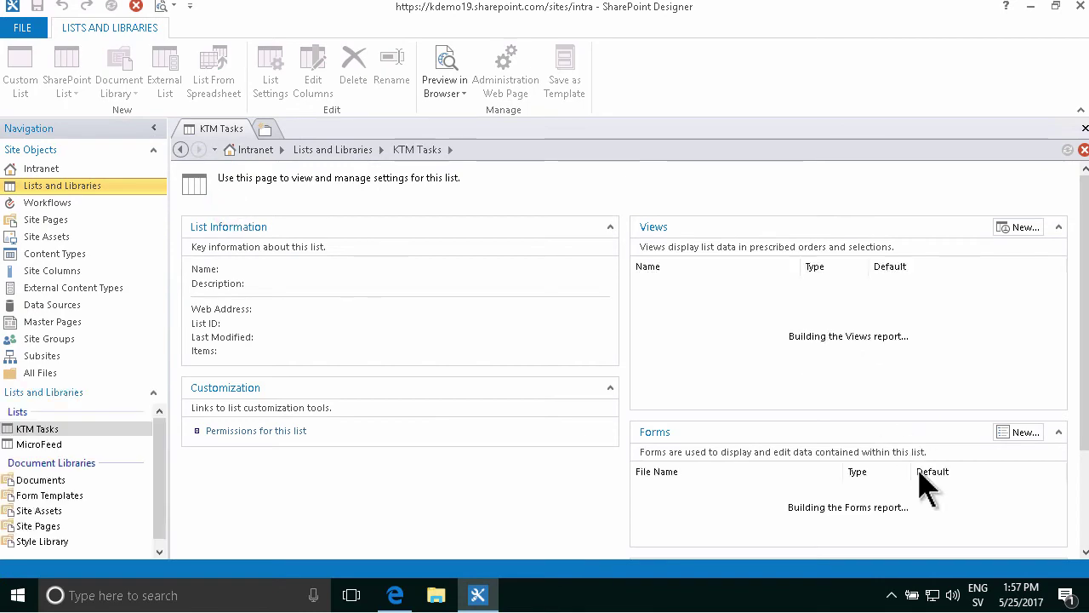
{"action": "scroll", "coordinate": [1080, 375], "scroll_direction": "down", "scroll_amount": 5}
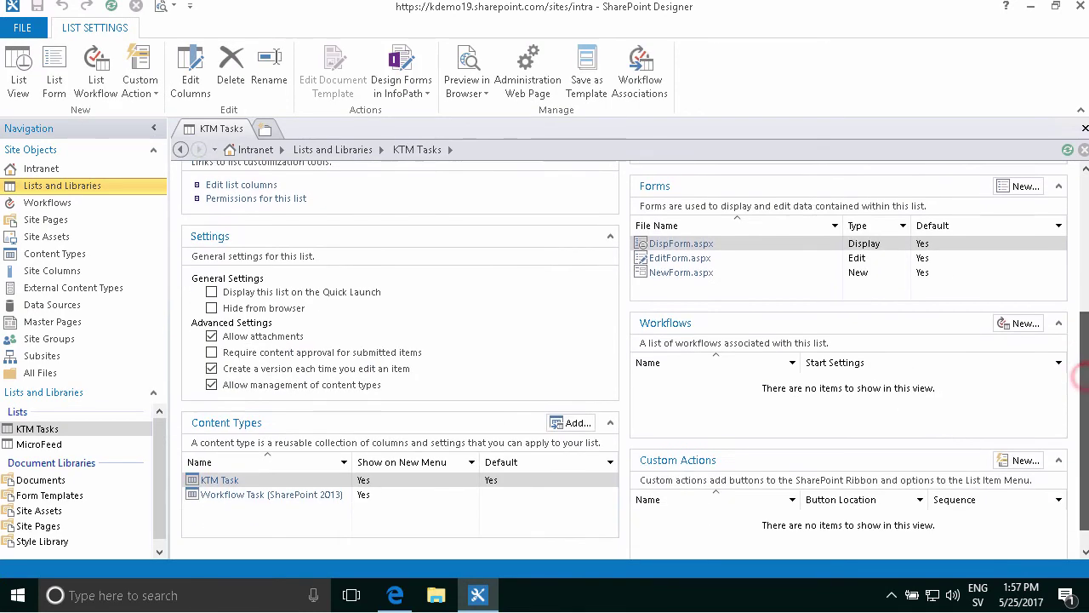
{"action": "left_click", "coordinate": [1025, 297]}
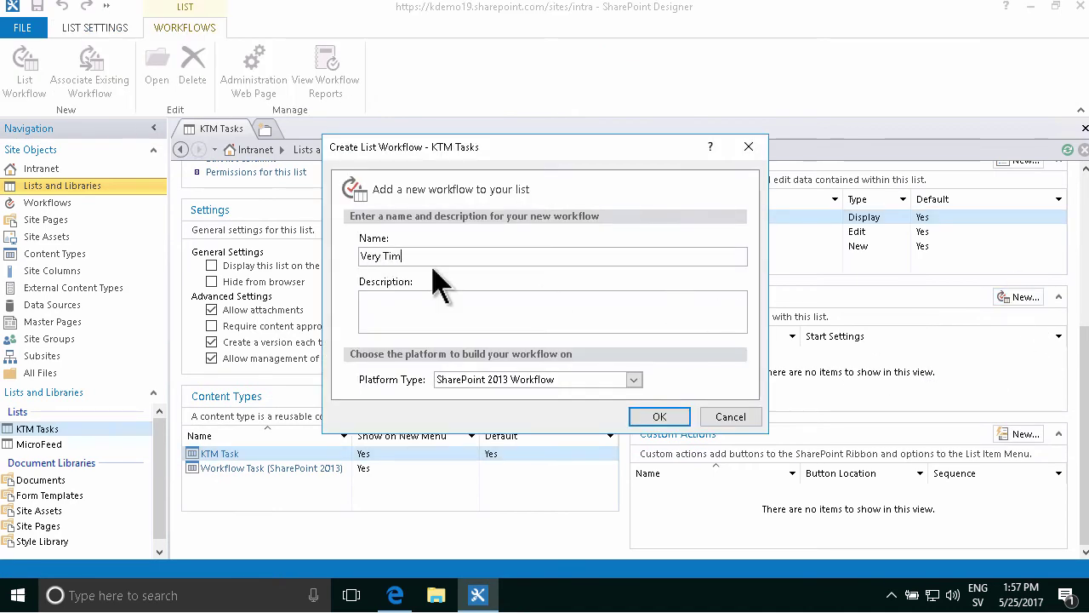
{"action": "type", "text": "Very Time Worked"}
{"action": "left_click", "coordinate": [682, 417]}
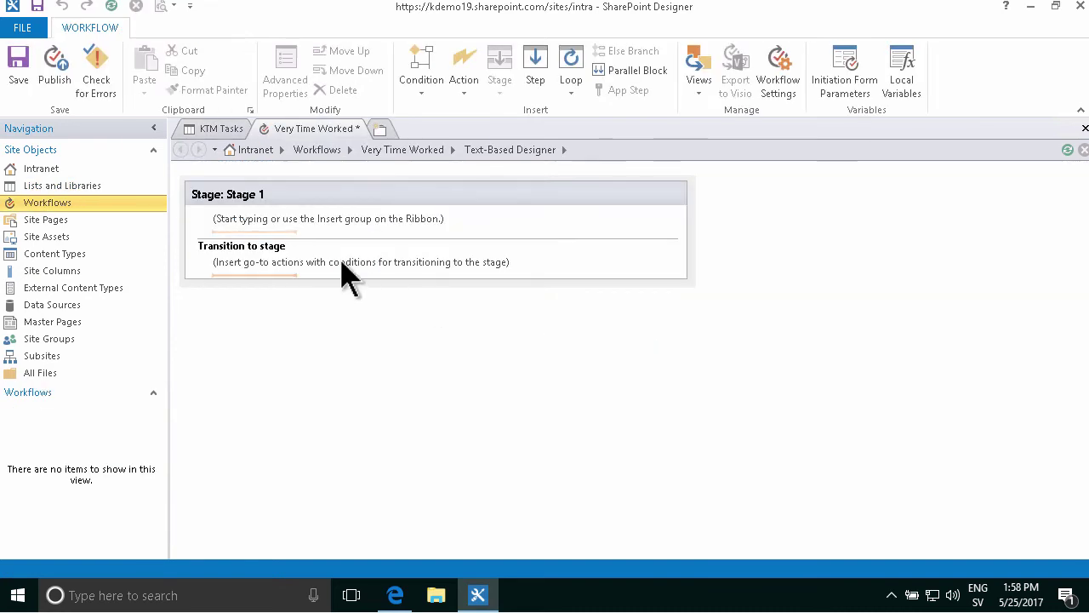
Make Stage 1 go to End of Workflow, then review the workflow settings page.
{"action": "left_click", "coordinate": [314, 261]}
{"action": "type", "text": "go"}
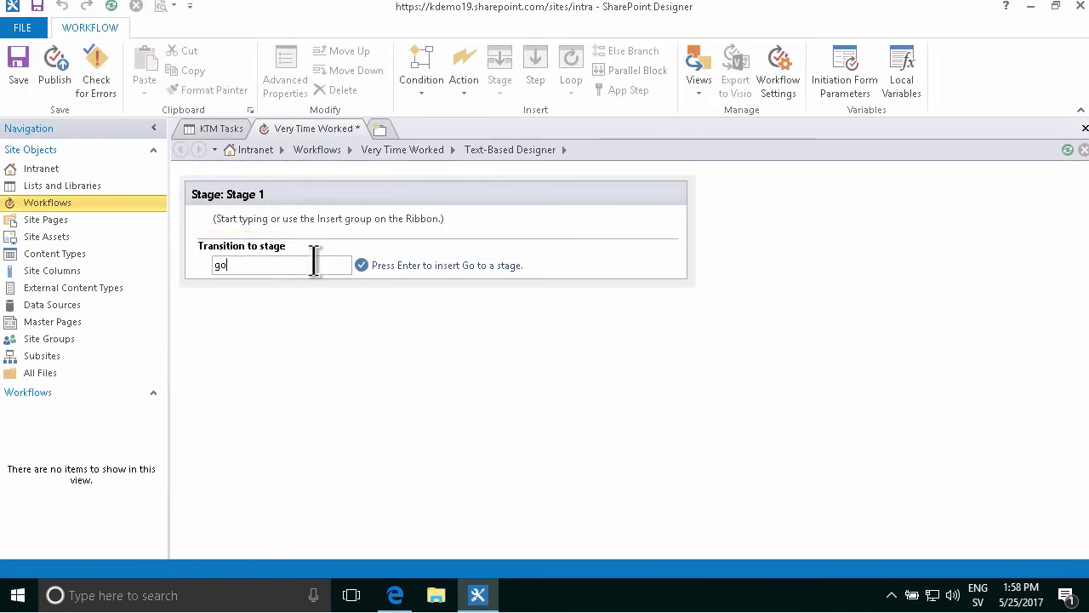
{"action": "key", "text": "Return"}
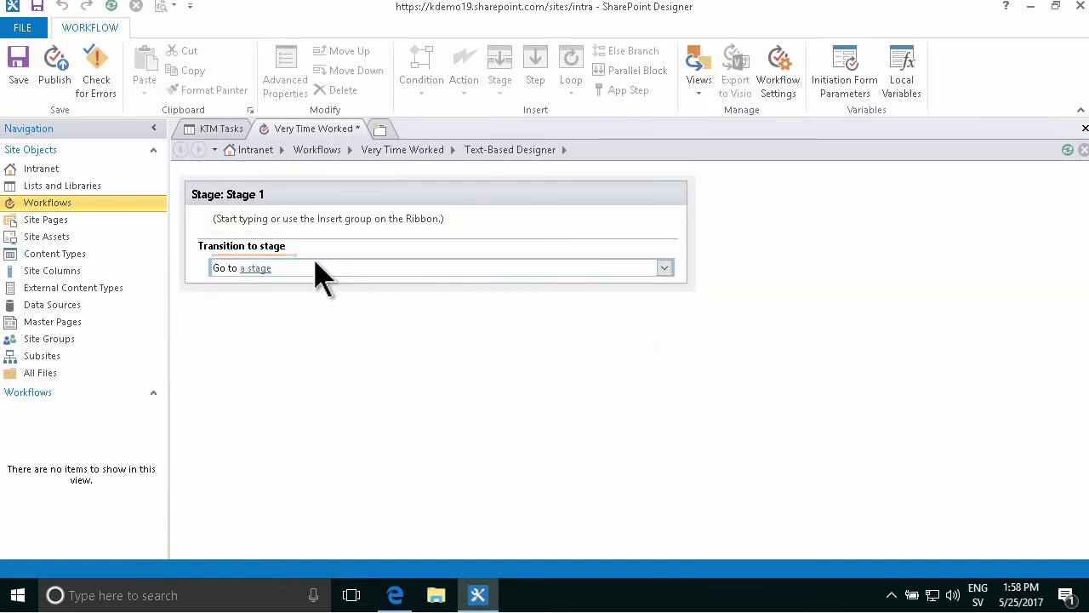
{"action": "left_click", "coordinate": [255, 269]}
{"action": "left_click", "coordinate": [274, 298]}
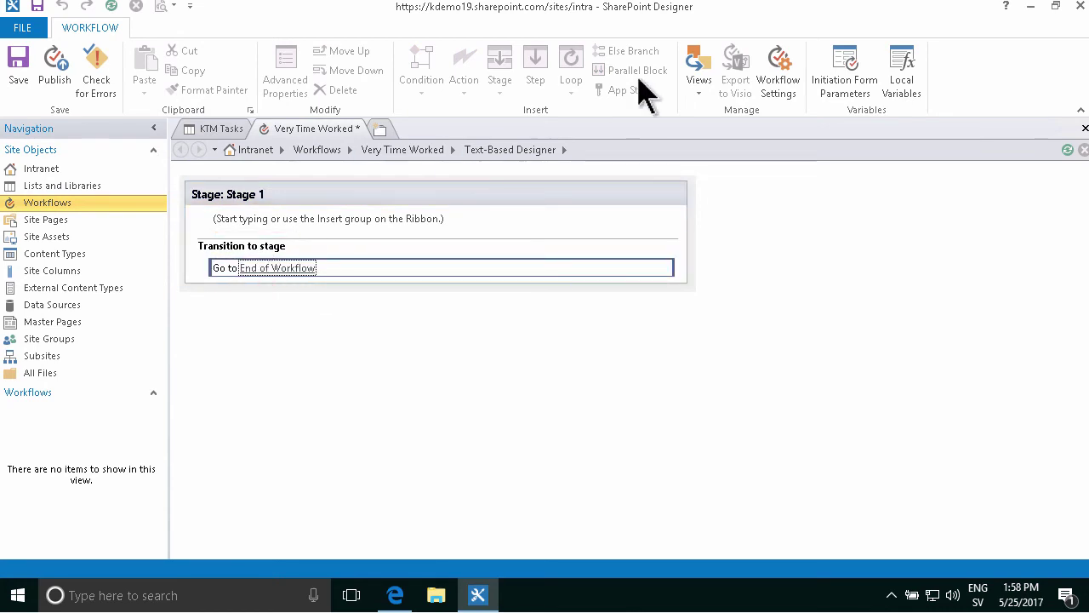
{"action": "left_click", "coordinate": [773, 68]}
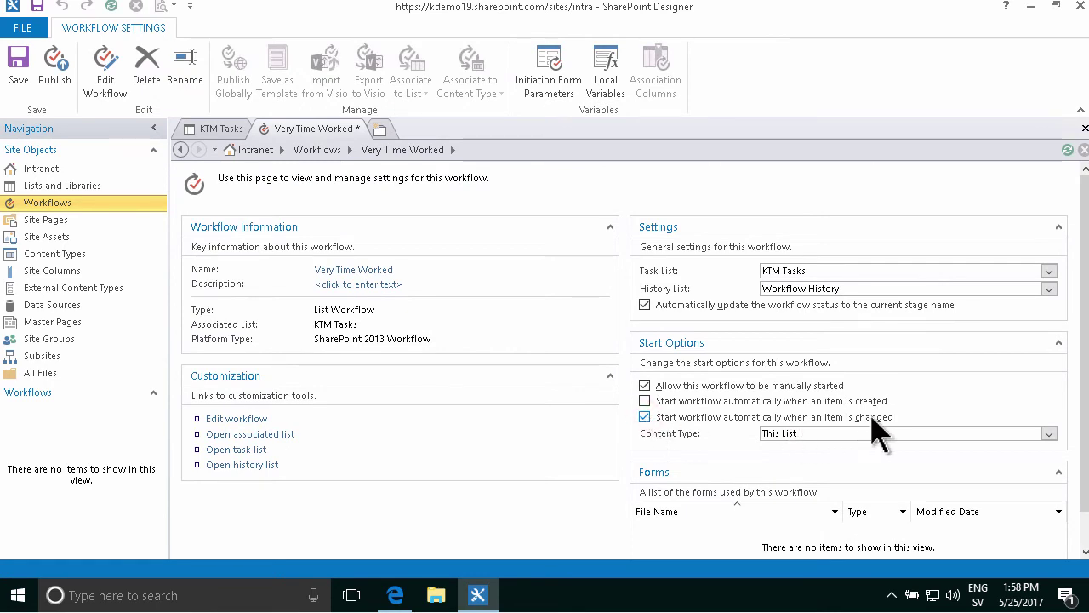
{"action": "scroll", "coordinate": [1087, 443], "scroll_direction": "down", "scroll_amount": 3}
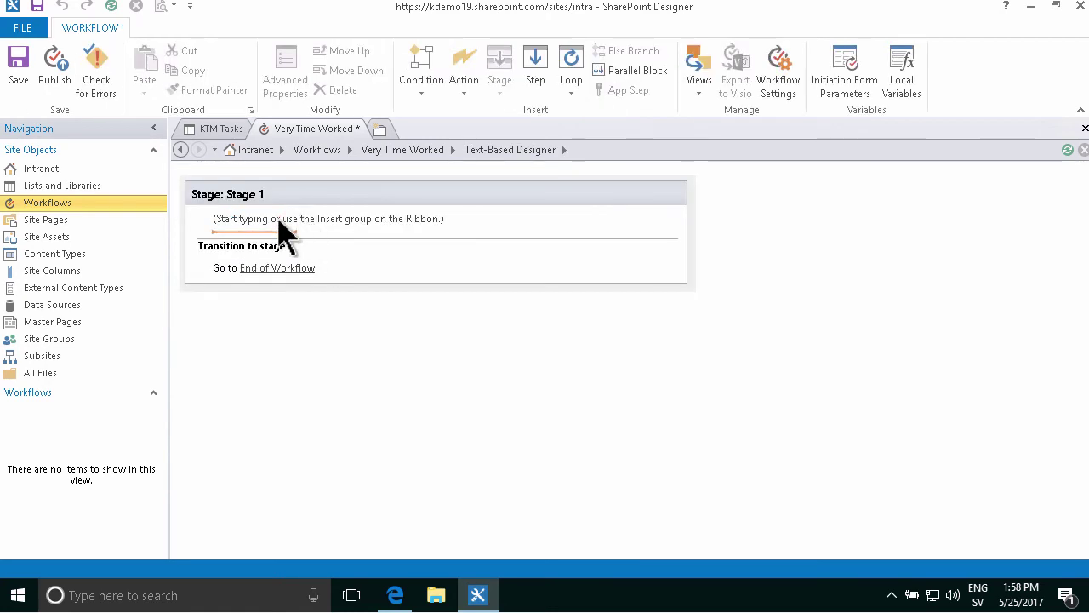
Add the condition 'If Current Item:Task Status equals Completed' to Stage 1.
{"action": "left_click", "coordinate": [277, 218]}
{"action": "left_click", "coordinate": [421, 85]}
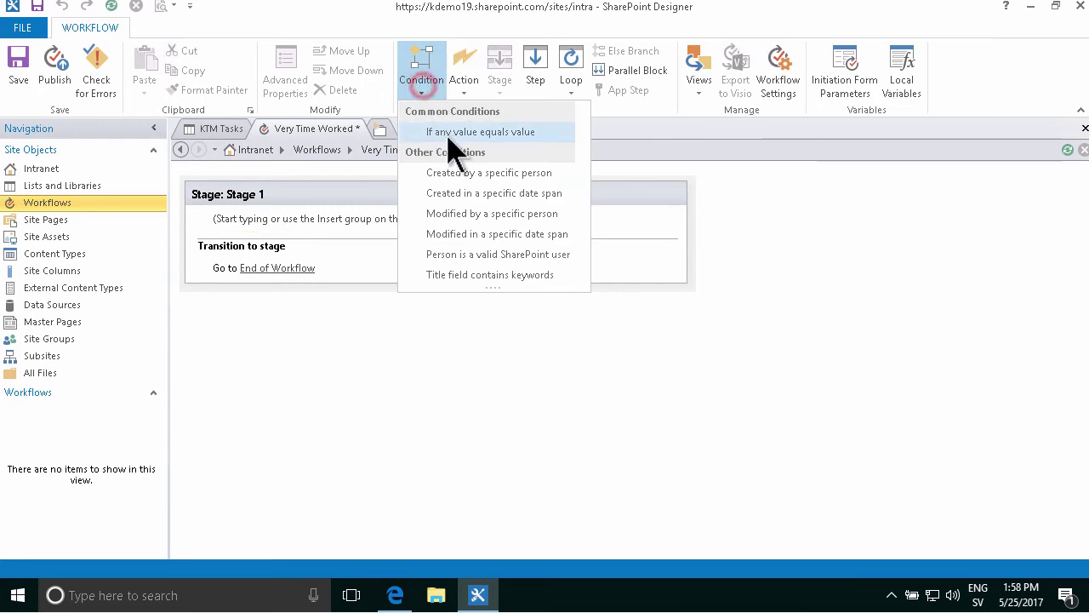
{"action": "left_click", "coordinate": [448, 136]}
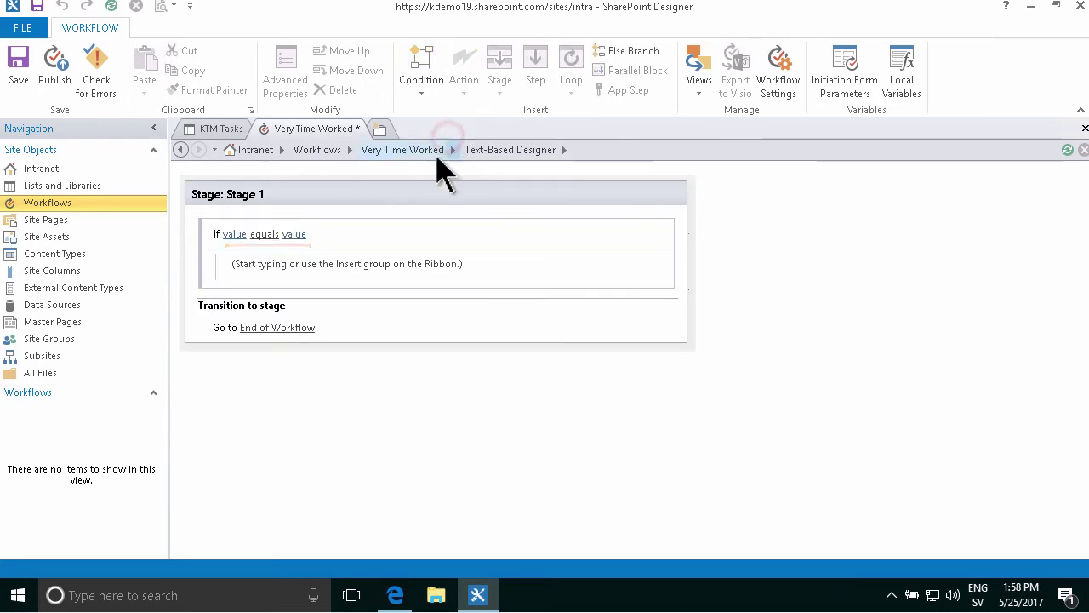
{"action": "left_click", "coordinate": [237, 233]}
{"action": "left_click", "coordinate": [305, 234]}
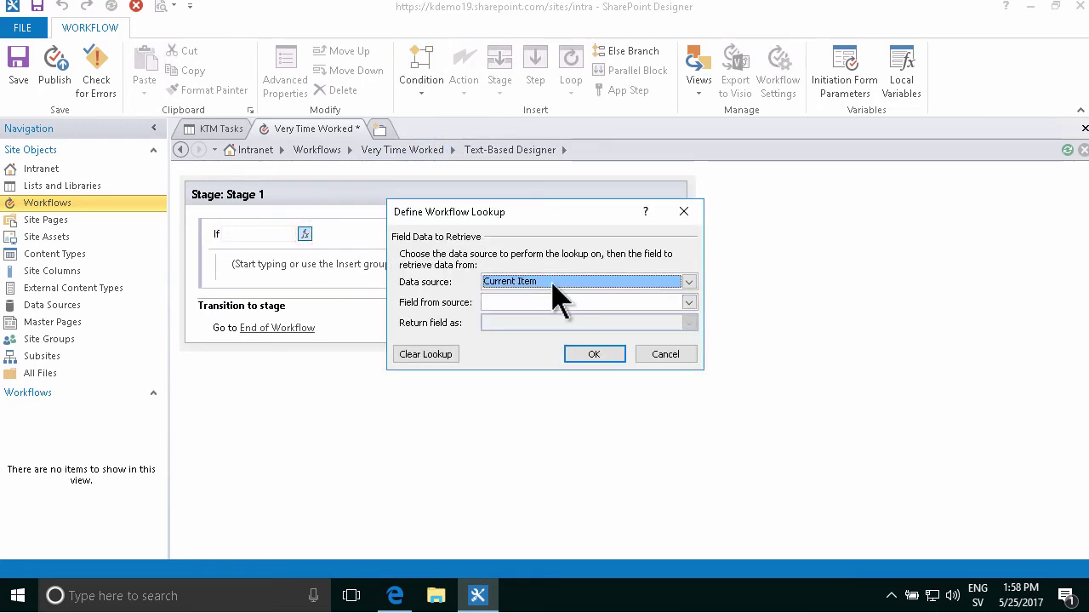
{"action": "left_click", "coordinate": [689, 302]}
{"action": "left_click_drag", "start_coordinate": [691, 330], "coordinate": [690, 355]}
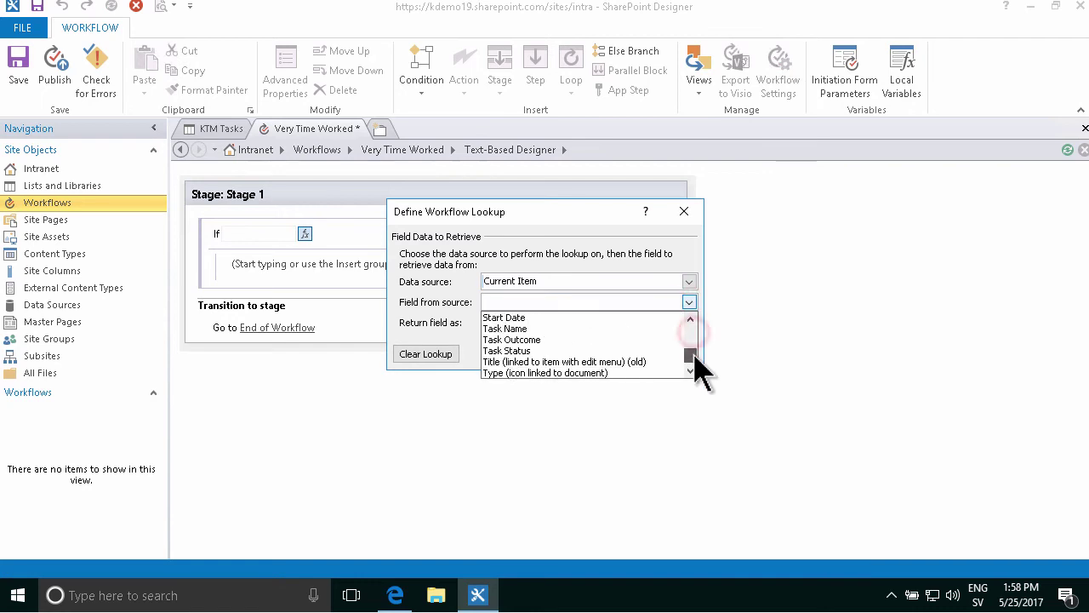
{"action": "left_click", "coordinate": [558, 349]}
{"action": "left_click", "coordinate": [601, 356]}
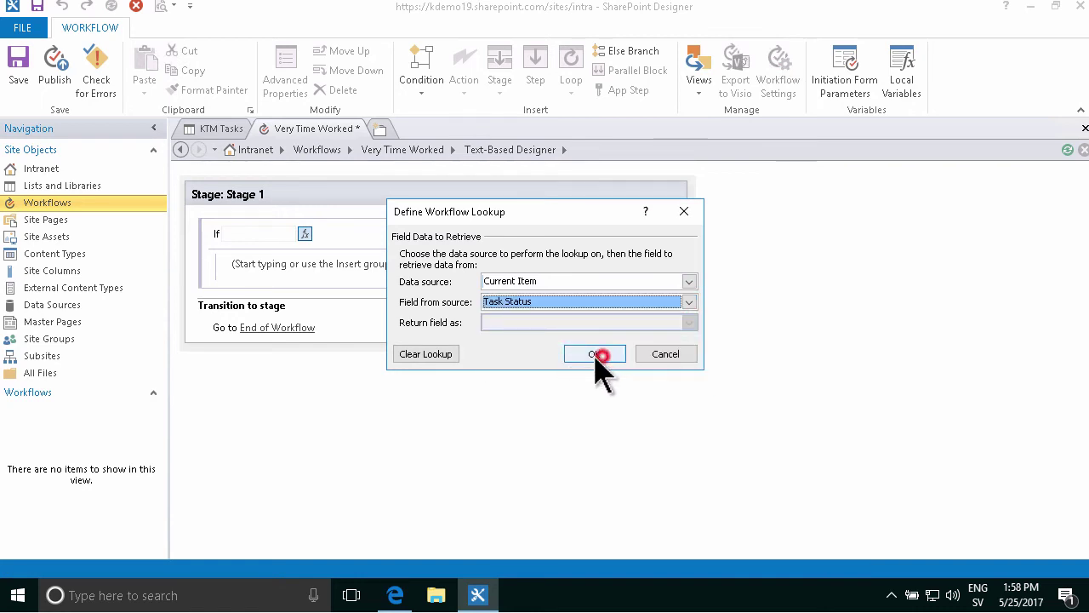
{"action": "left_click", "coordinate": [394, 236]}
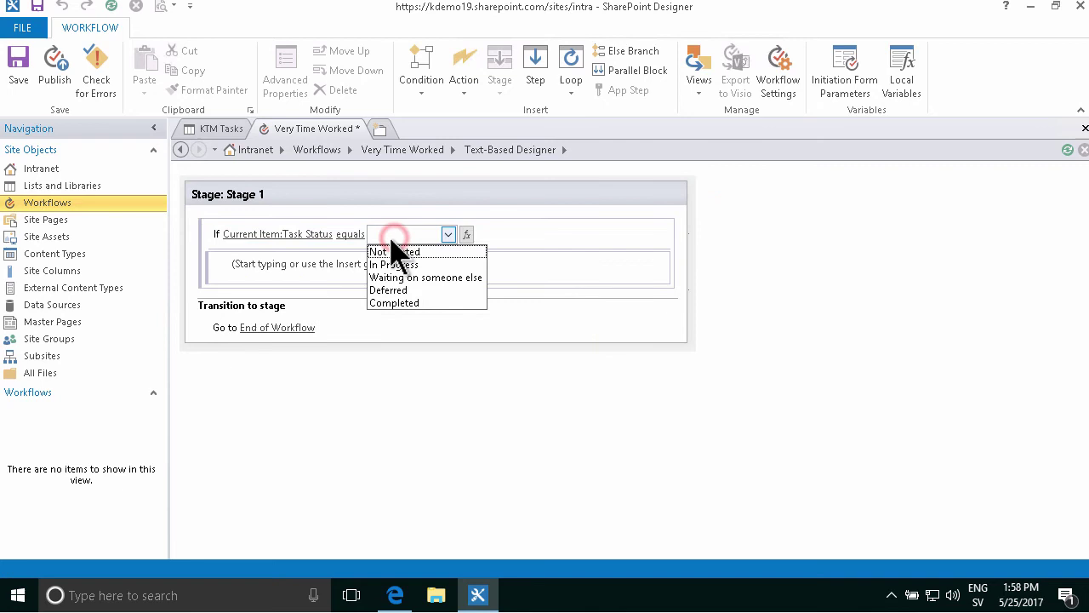
{"action": "left_click", "coordinate": [411, 304]}
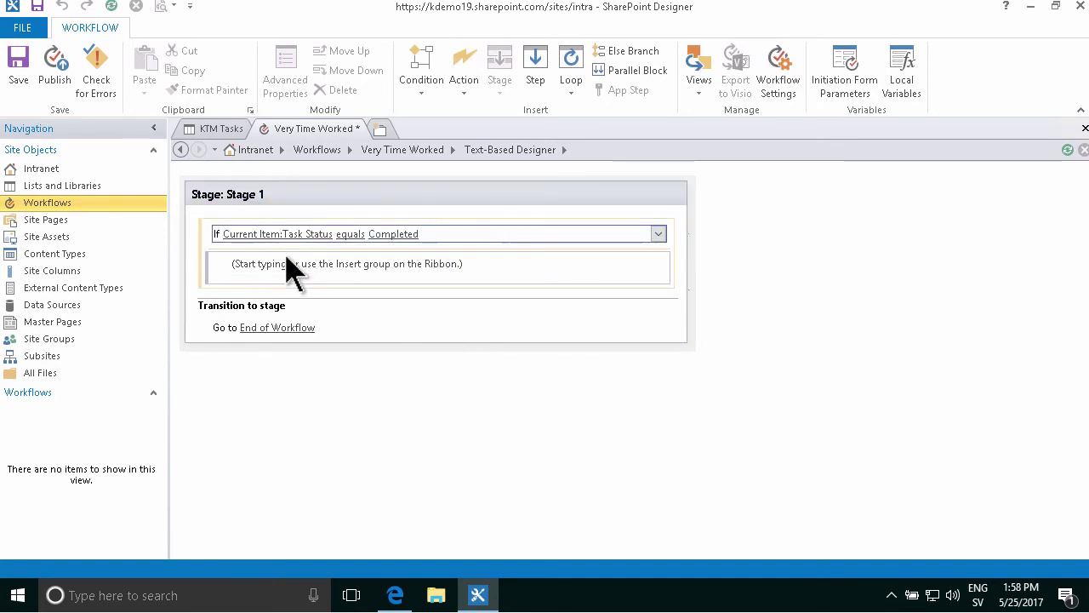
{"action": "left_click", "coordinate": [257, 243]}
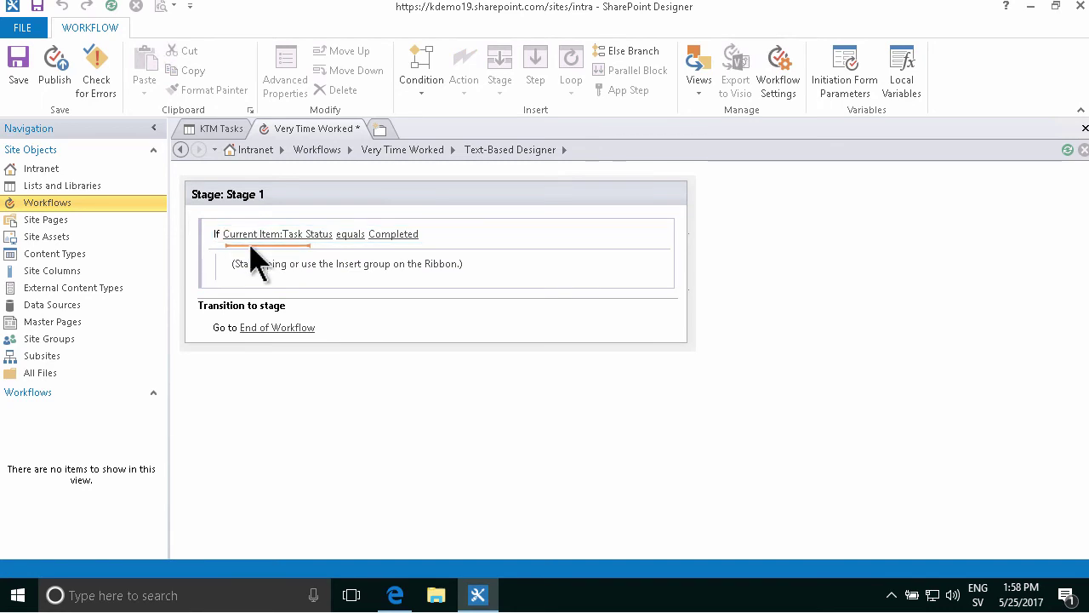
Add a second condition requiring Current Item:Minutes worked to equal 0.0.
{"action": "left_click", "coordinate": [417, 92]}
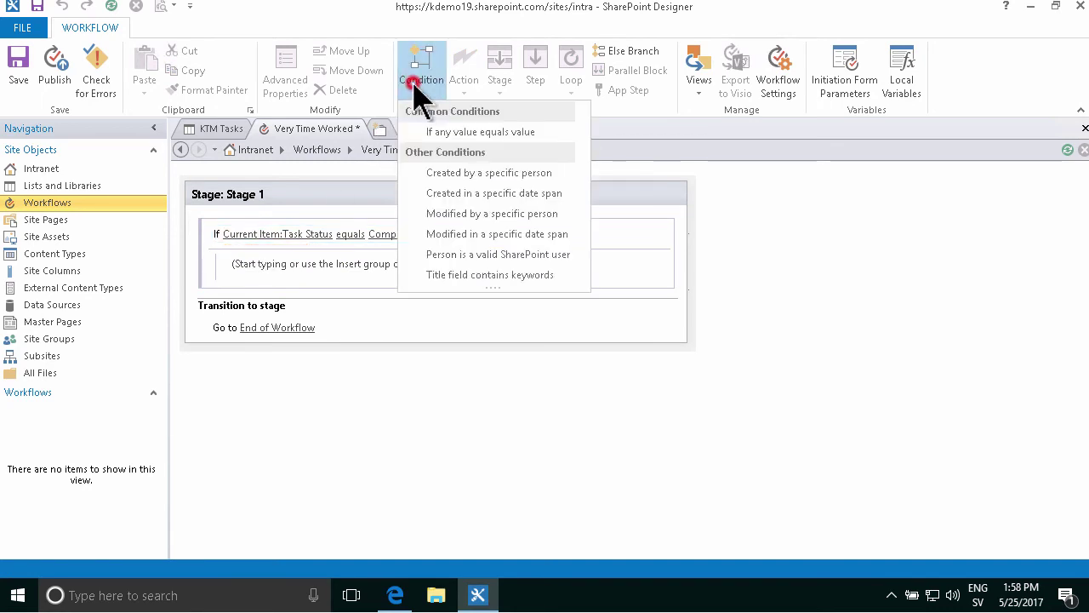
{"action": "left_click", "coordinate": [439, 133]}
{"action": "left_click", "coordinate": [249, 258]}
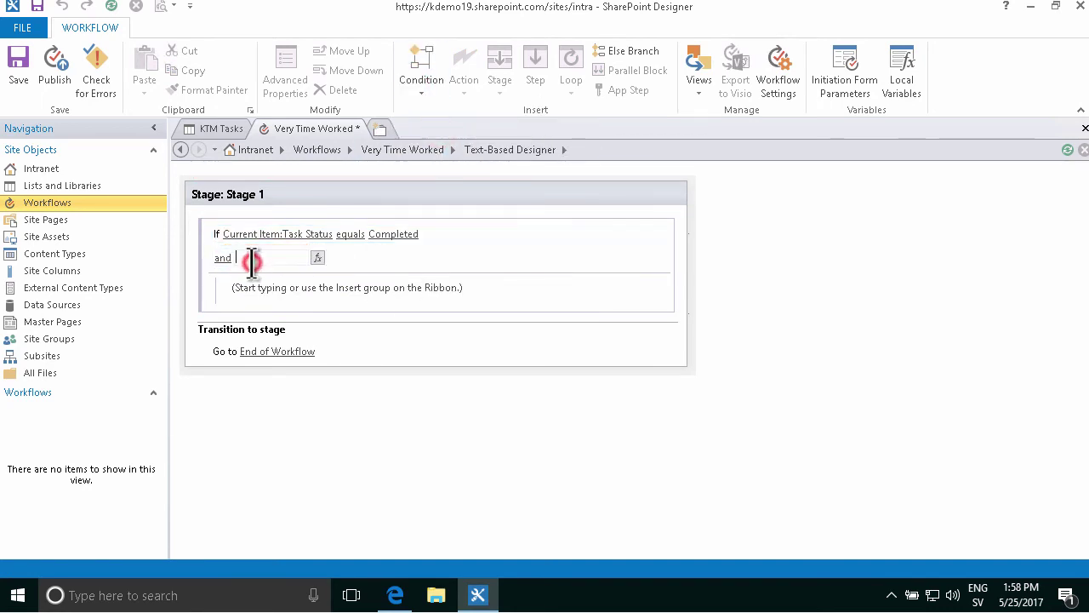
{"action": "left_click", "coordinate": [318, 258]}
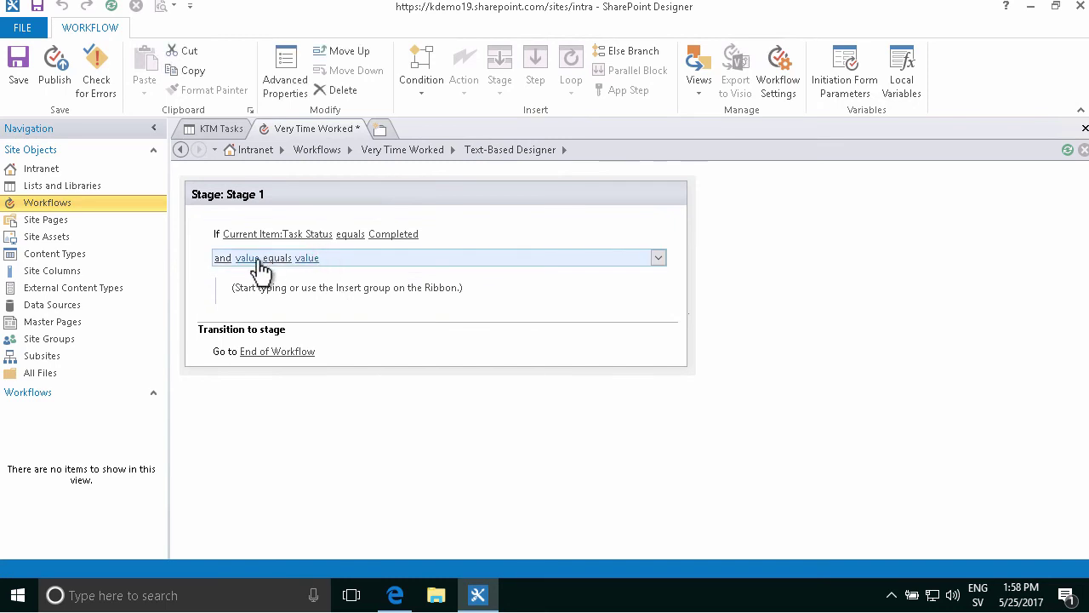
{"action": "left_click", "coordinate": [249, 258]}
{"action": "left_click", "coordinate": [318, 257]}
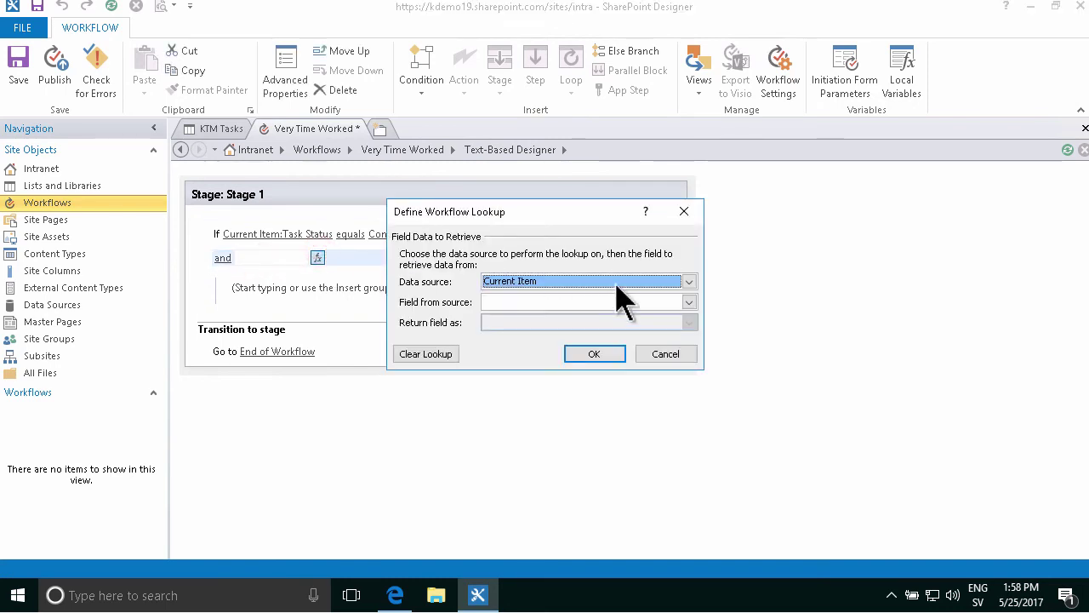
{"action": "left_click", "coordinate": [688, 303]}
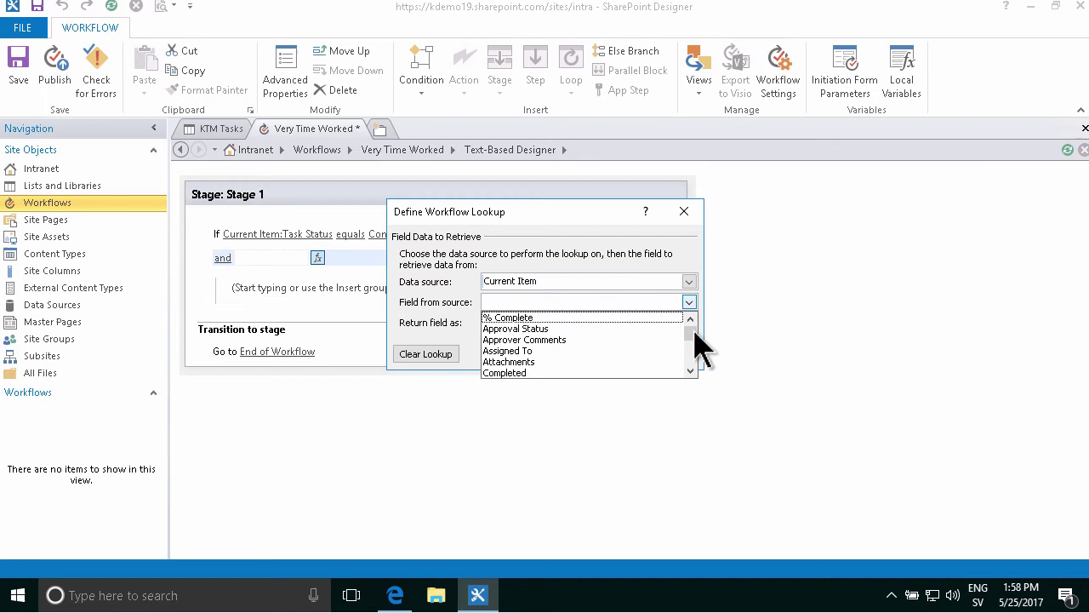
{"action": "left_click", "coordinate": [693, 342]}
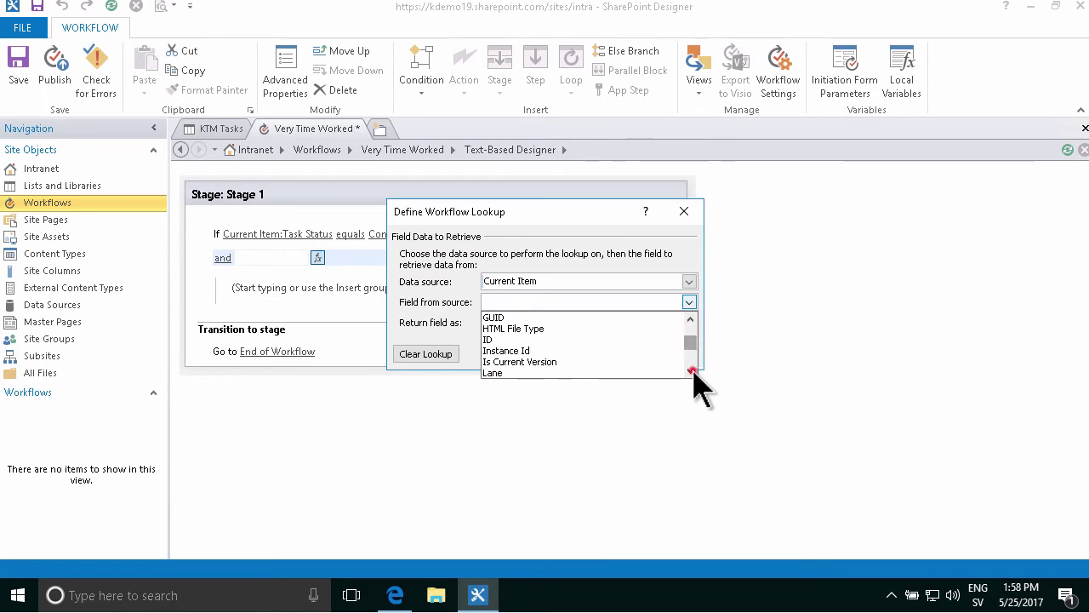
{"action": "left_click", "coordinate": [691, 371]}
{"action": "left_click", "coordinate": [691, 372]}
{"action": "left_click", "coordinate": [562, 348]}
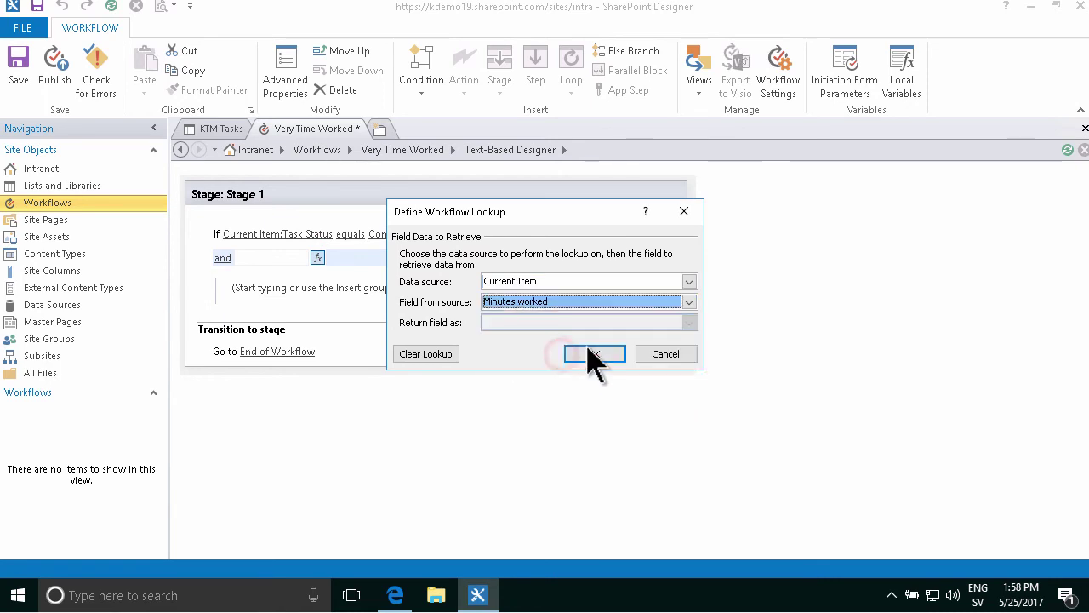
{"action": "left_click", "coordinate": [590, 351]}
{"action": "left_click", "coordinate": [414, 258]}
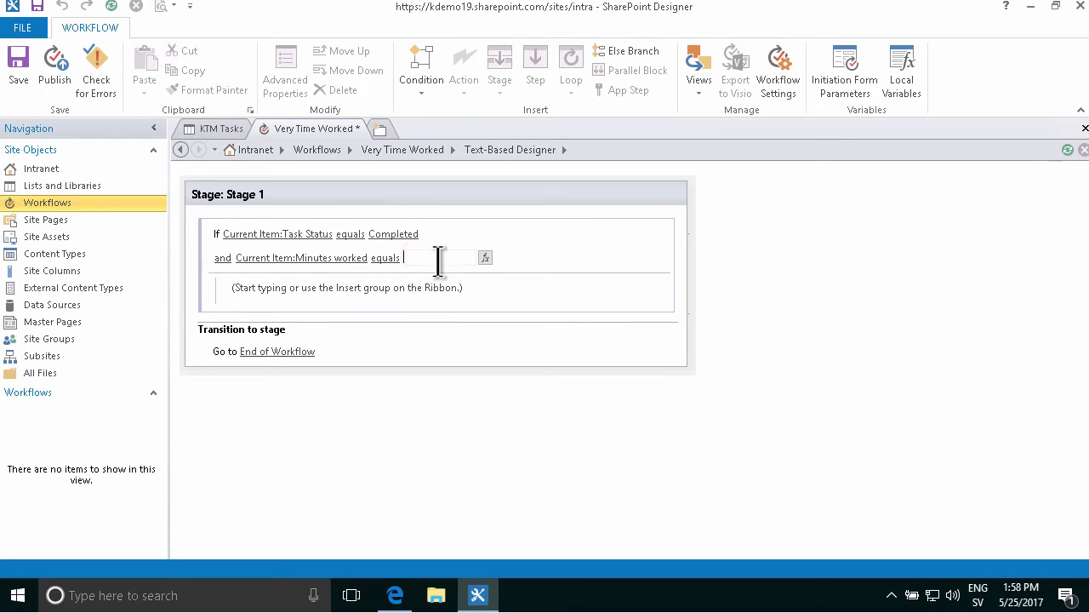
{"action": "left_click", "coordinate": [400, 289]}
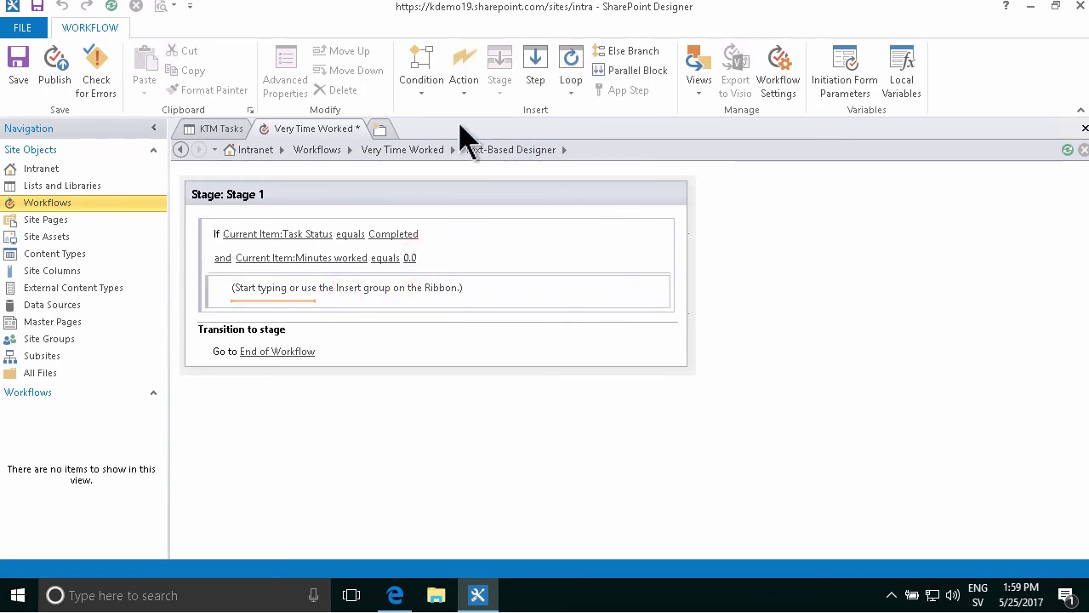
Add an Update List Item action setting Current Item's Task Status to In Progress.
{"action": "left_click", "coordinate": [467, 89]}
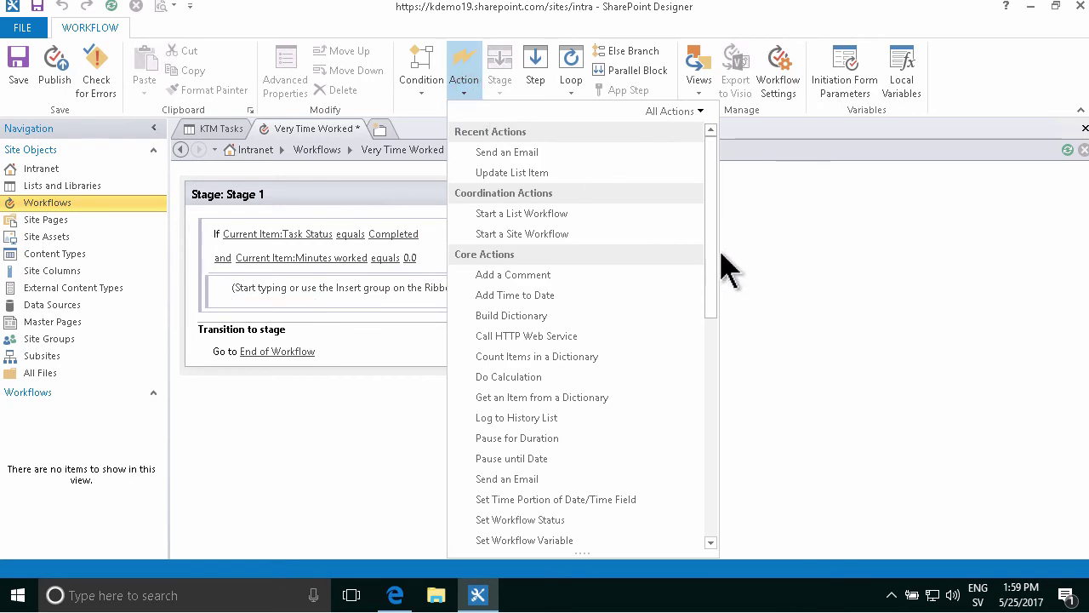
{"action": "left_click_drag", "start_coordinate": [713, 271], "coordinate": [719, 398]}
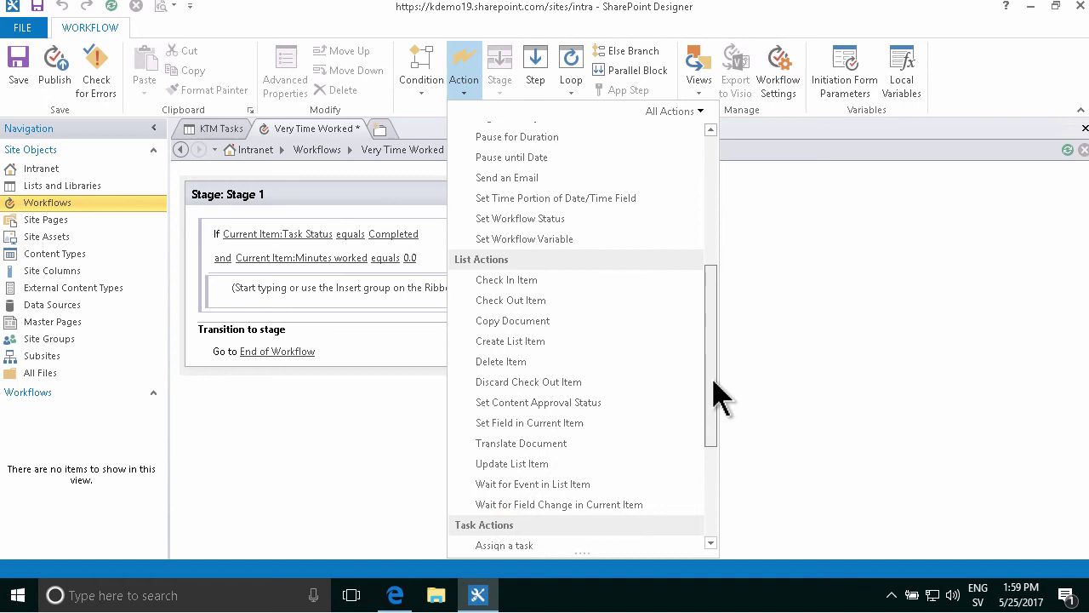
{"action": "left_click", "coordinate": [545, 464]}
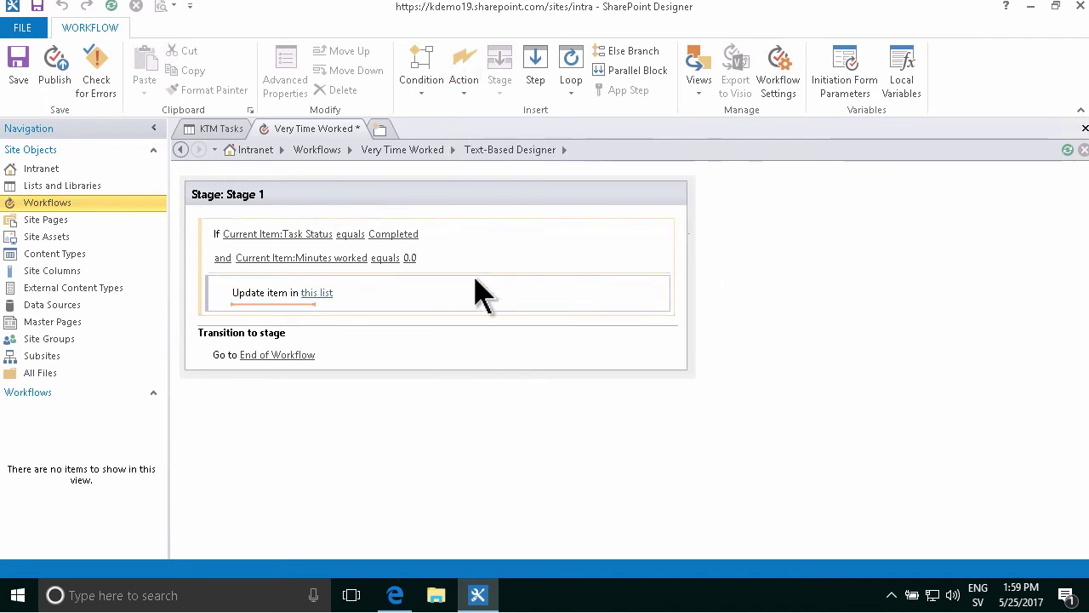
{"action": "left_click", "coordinate": [318, 292]}
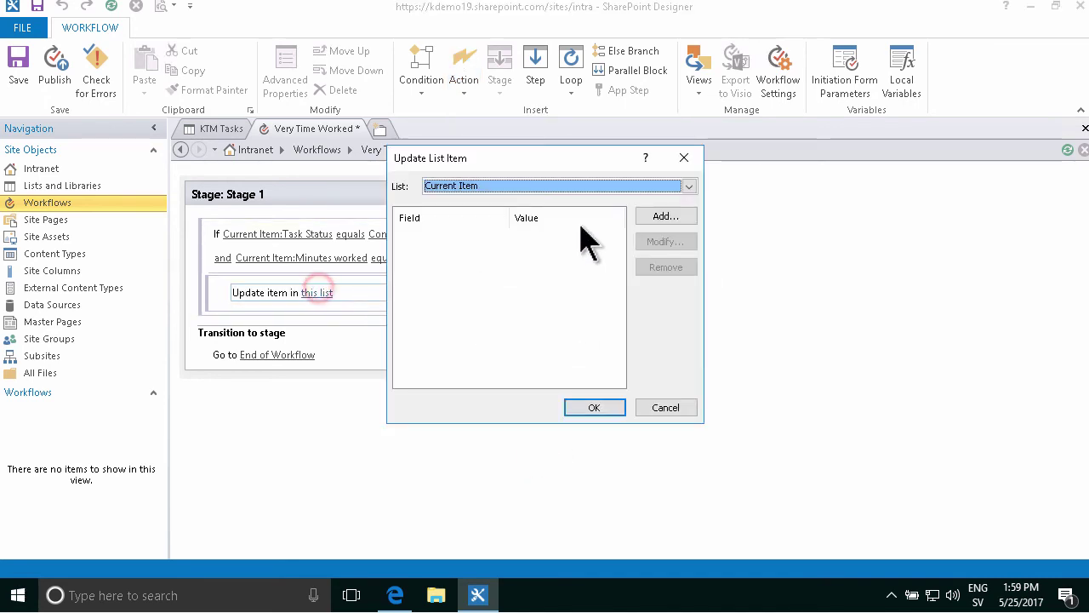
{"action": "left_click", "coordinate": [662, 218]}
{"action": "left_click", "coordinate": [558, 274]}
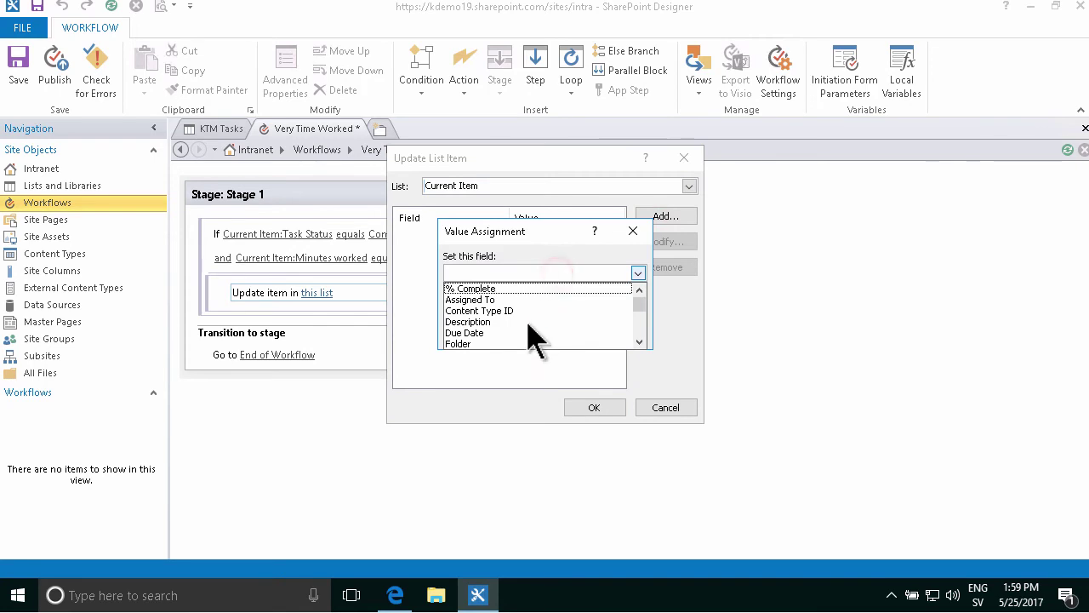
{"action": "left_click_drag", "start_coordinate": [645, 306], "coordinate": [644, 340]}
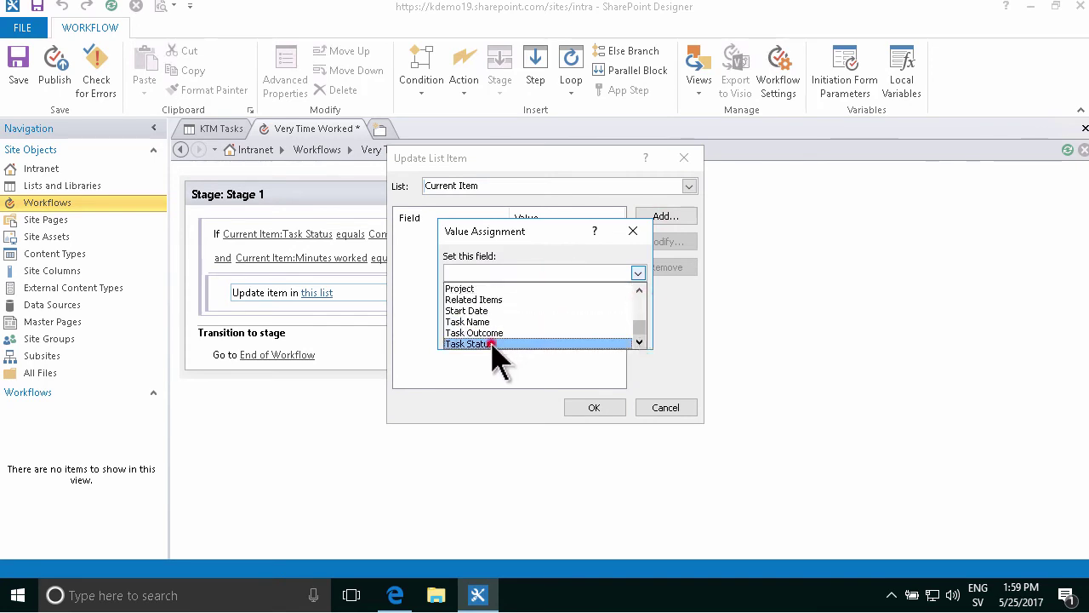
{"action": "left_click", "coordinate": [493, 343]}
{"action": "left_click", "coordinate": [614, 308]}
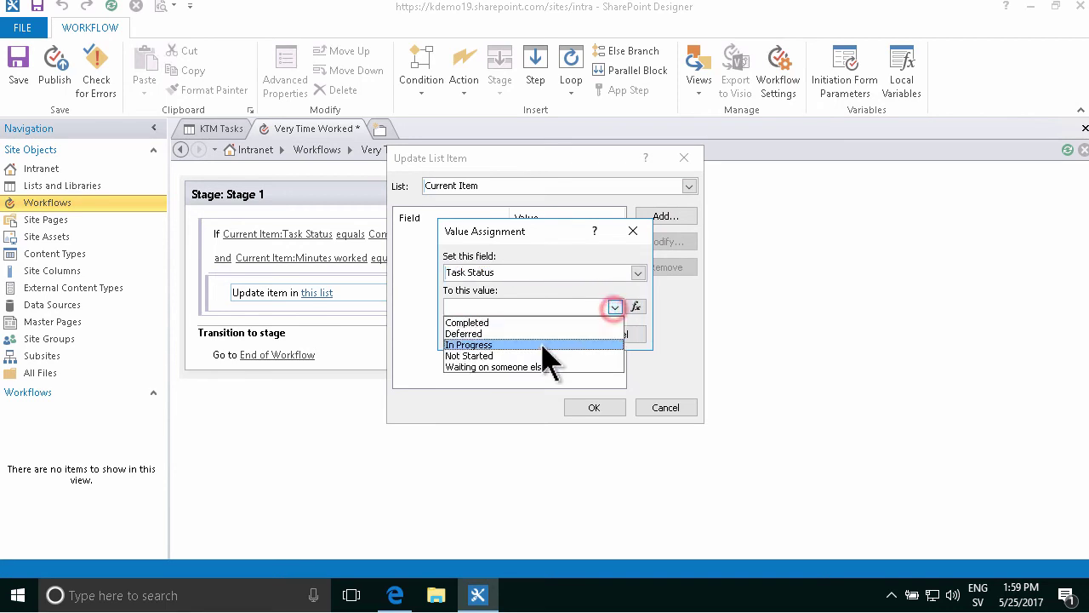
{"action": "left_click", "coordinate": [483, 343]}
{"action": "left_click", "coordinate": [543, 334]}
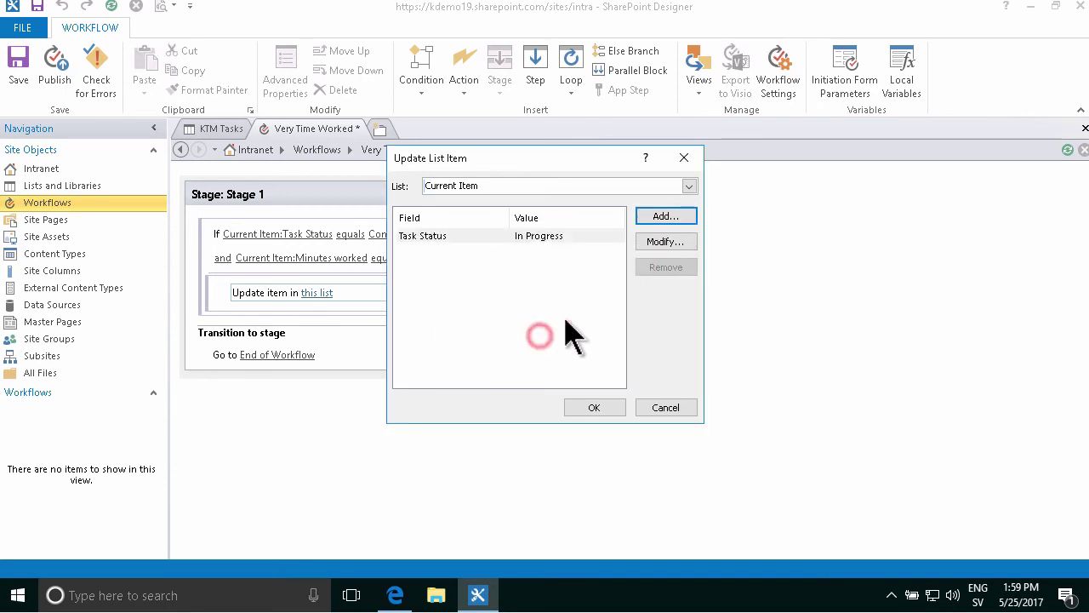
{"action": "left_click", "coordinate": [615, 409]}
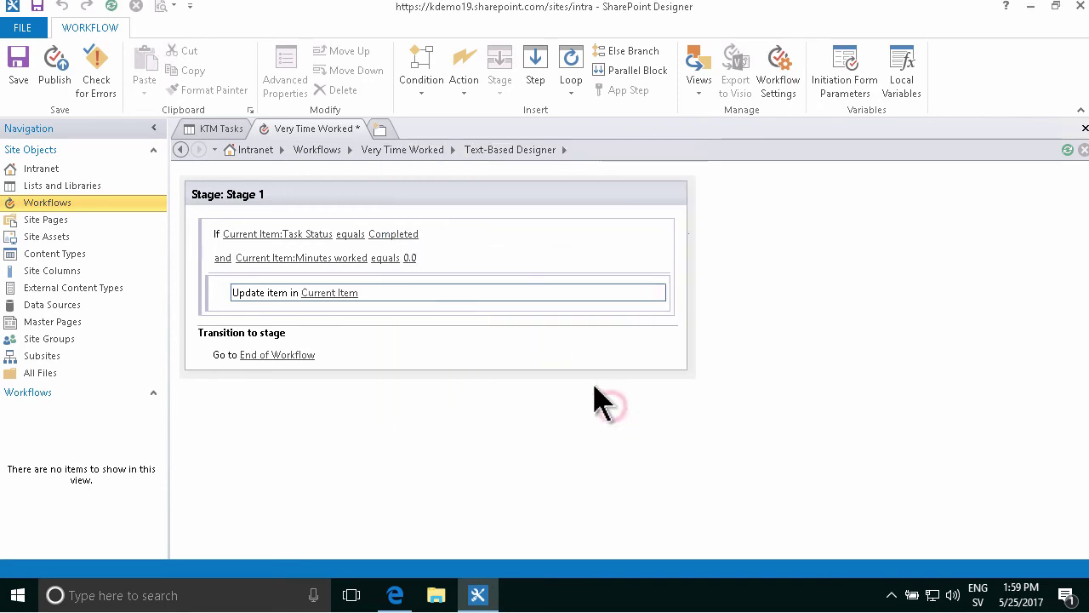
{"action": "left_click", "coordinate": [266, 309]}
{"action": "left_click", "coordinate": [273, 310]}
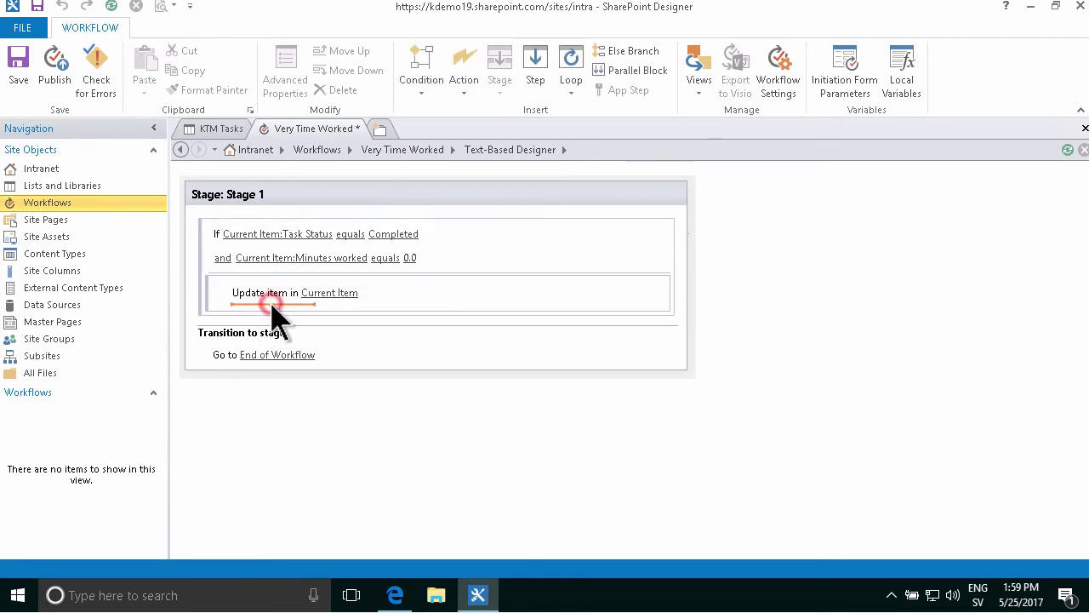
Add a Send an Email action addressed to Current Item:Modified By as Email Address.
{"action": "left_click", "coordinate": [463, 94]}
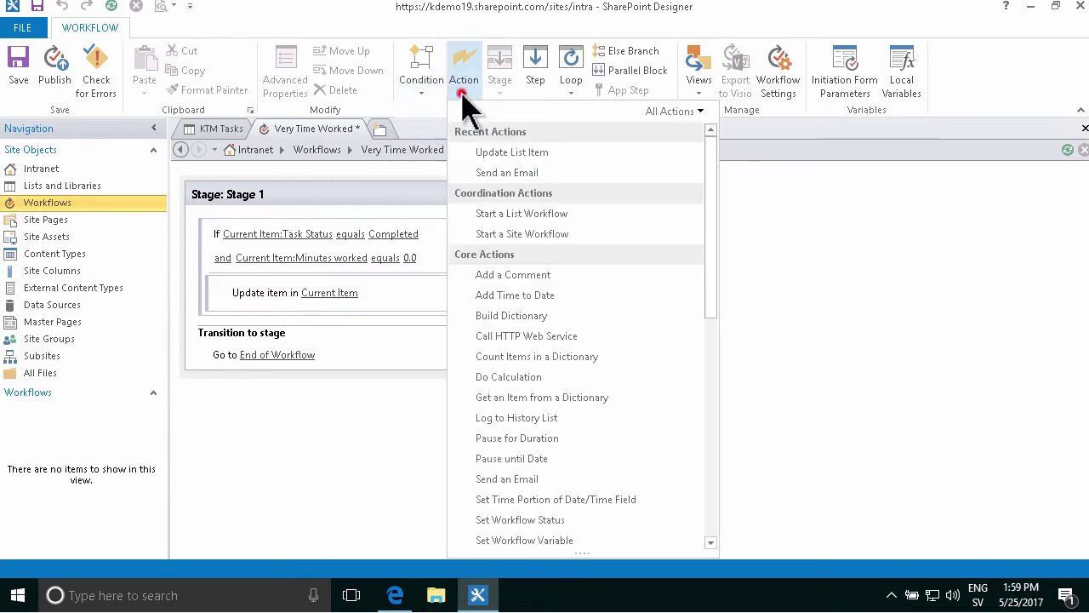
{"action": "left_click", "coordinate": [508, 173]}
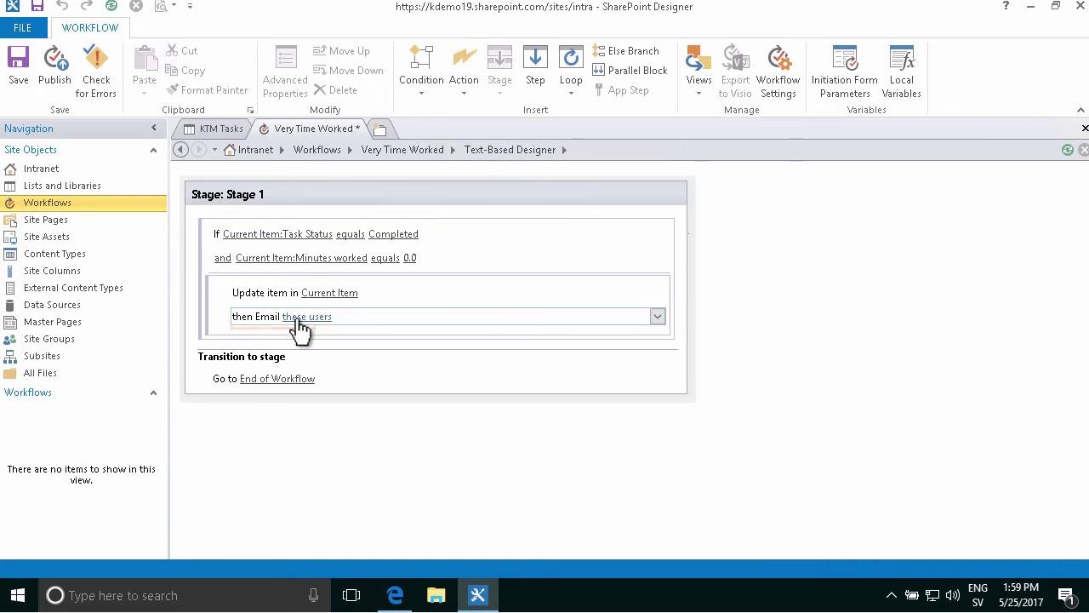
{"action": "left_click", "coordinate": [295, 316]}
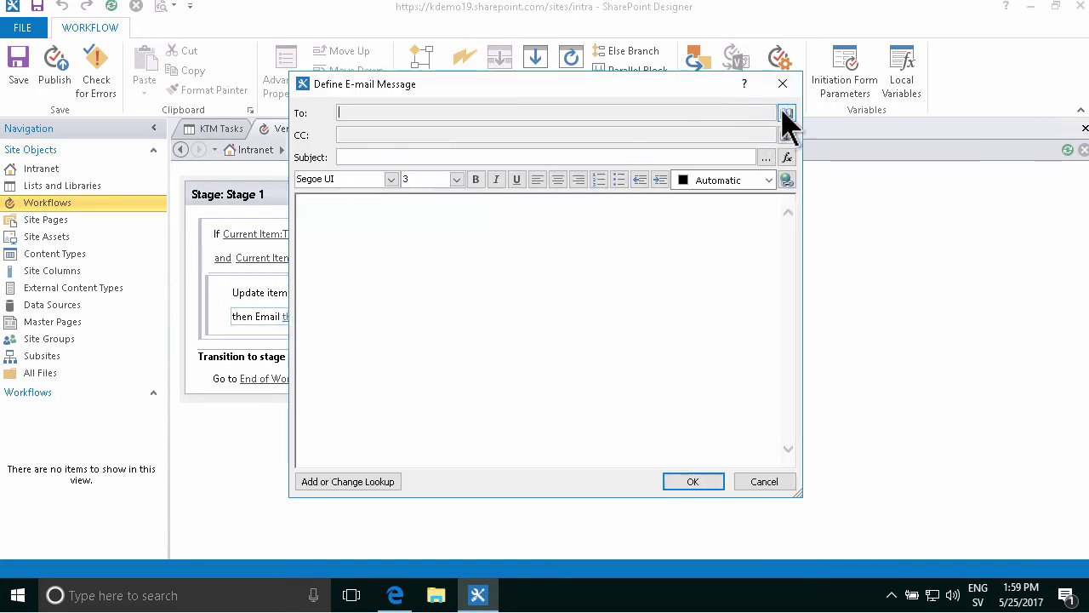
{"action": "left_click", "coordinate": [786, 113]}
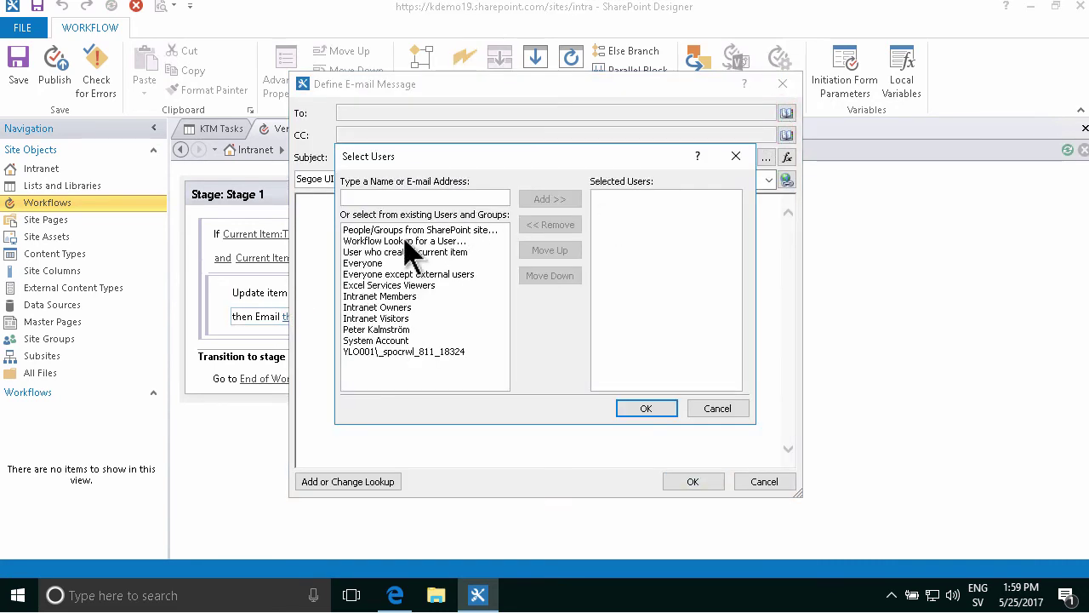
{"action": "double_click", "coordinate": [407, 242]}
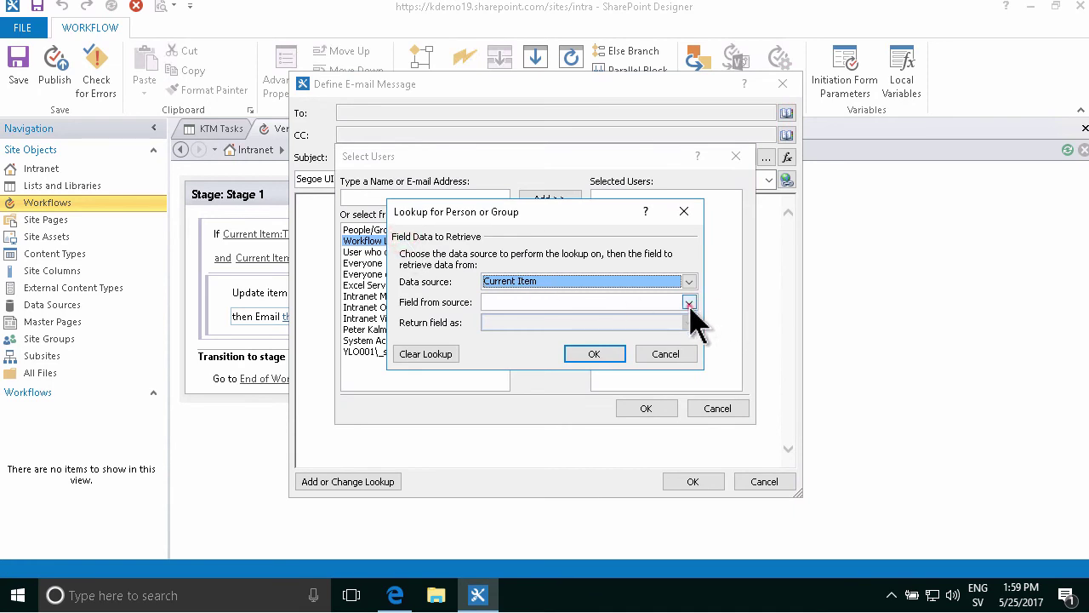
{"action": "left_click", "coordinate": [689, 303]}
{"action": "left_click", "coordinate": [691, 359]}
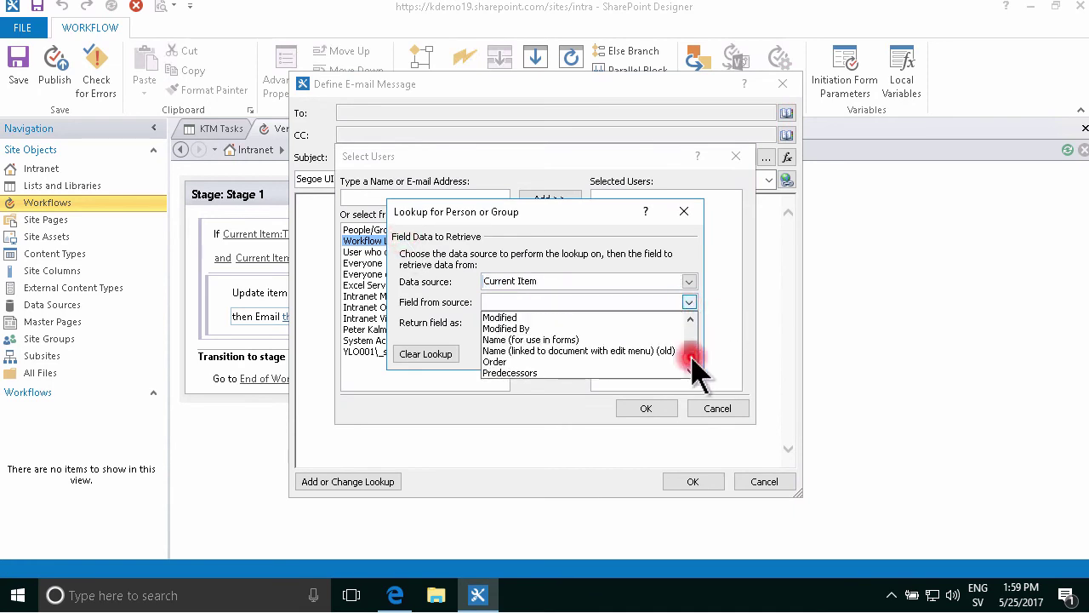
{"action": "left_click", "coordinate": [514, 329]}
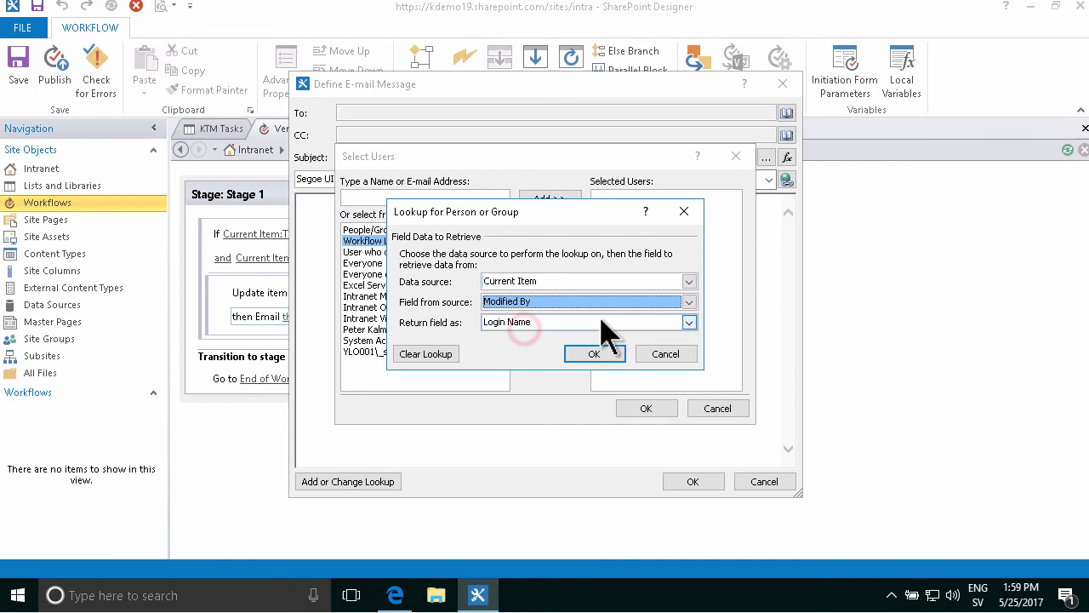
{"action": "left_click", "coordinate": [625, 320]}
{"action": "left_click", "coordinate": [545, 349]}
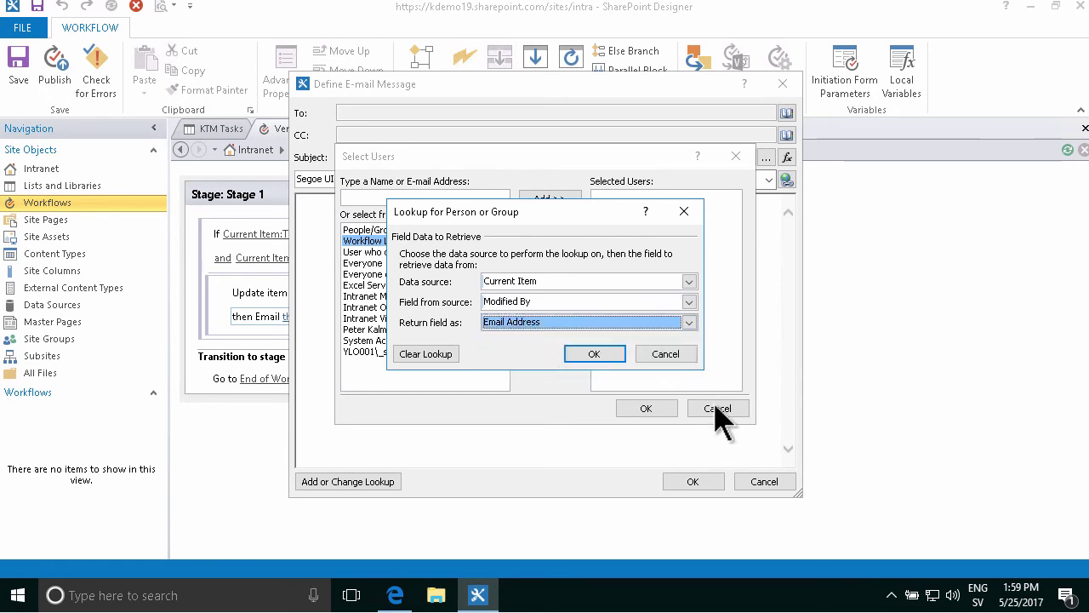
{"action": "left_click", "coordinate": [594, 354]}
{"action": "left_click", "coordinate": [646, 407]}
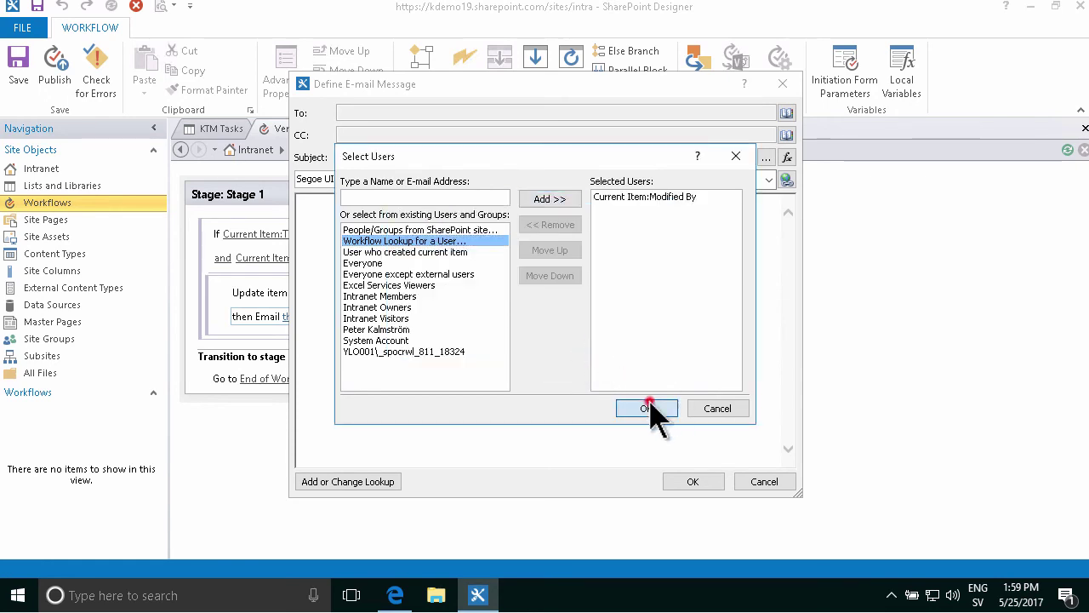
Set the email subject to 'You need to enter minutes worked for:' plus Current Item:Task Name.
{"action": "left_click", "coordinate": [766, 156]}
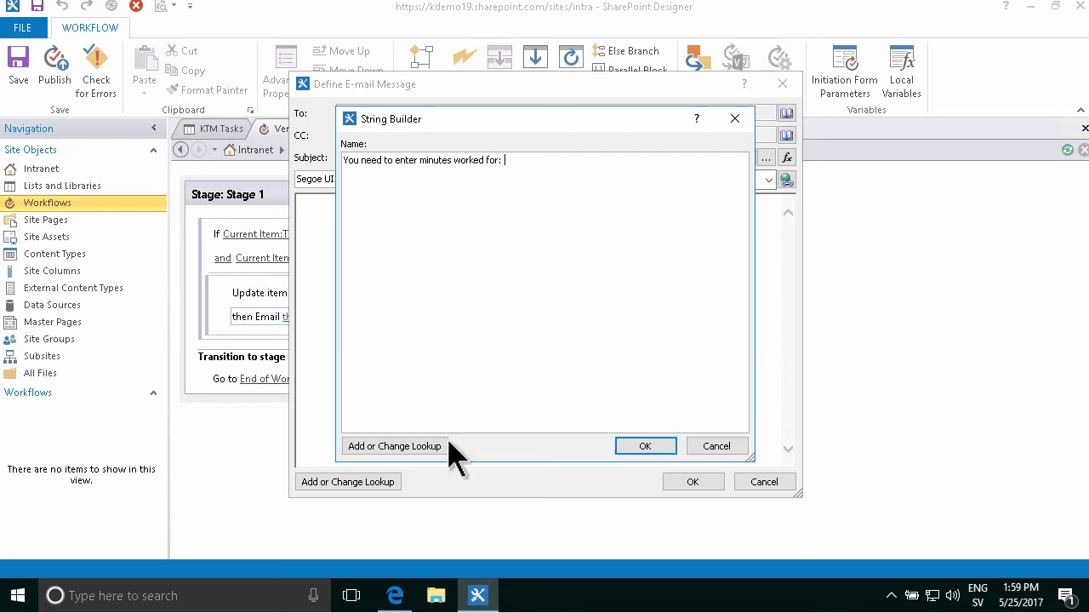
{"action": "left_click", "coordinate": [413, 446]}
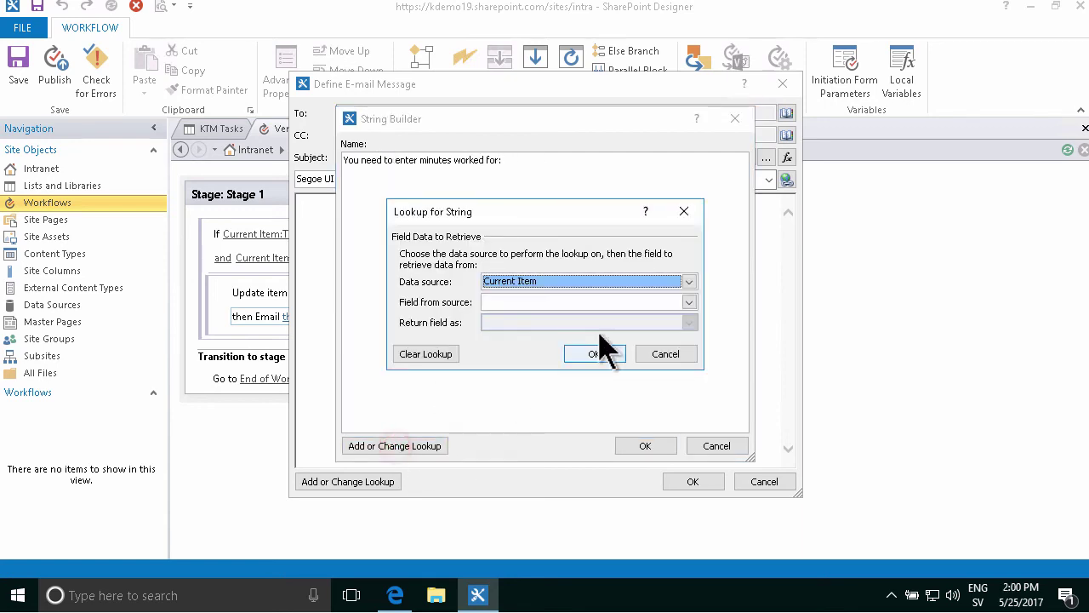
{"action": "left_click", "coordinate": [689, 303]}
{"action": "left_click_drag", "start_coordinate": [688, 326], "coordinate": [691, 368]}
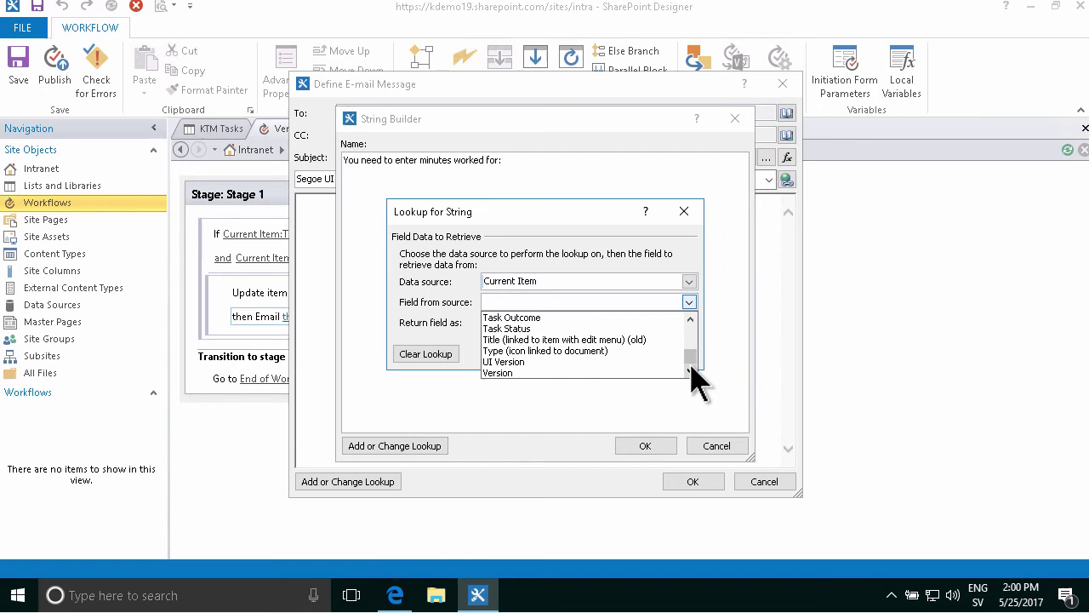
{"action": "scroll", "coordinate": [530, 345], "scroll_direction": "up", "scroll_amount": 1}
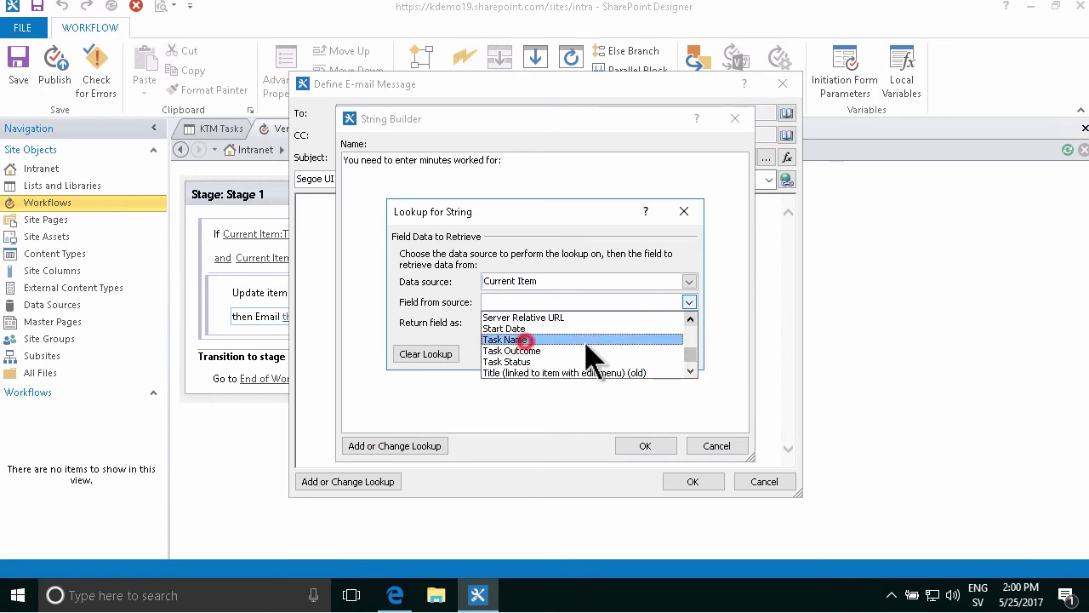
{"action": "left_click", "coordinate": [523, 341]}
{"action": "left_click", "coordinate": [593, 354]}
{"action": "left_click", "coordinate": [644, 446]}
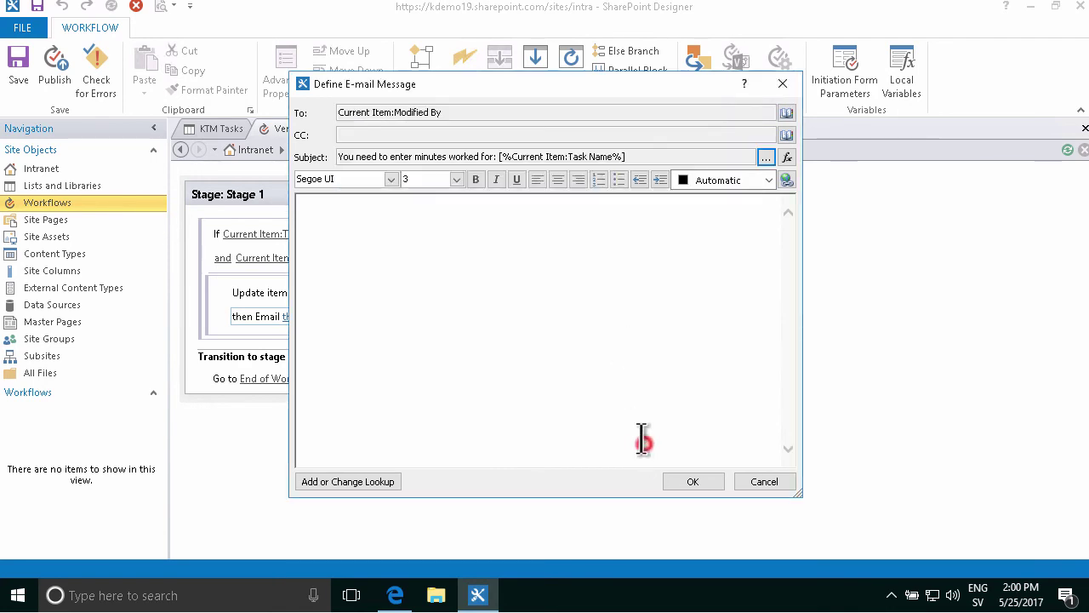
Insert a 'Click here' hyperlink in the email body addressed to Workflow Context: Current Item URL.
{"action": "left_click", "coordinate": [786, 181]}
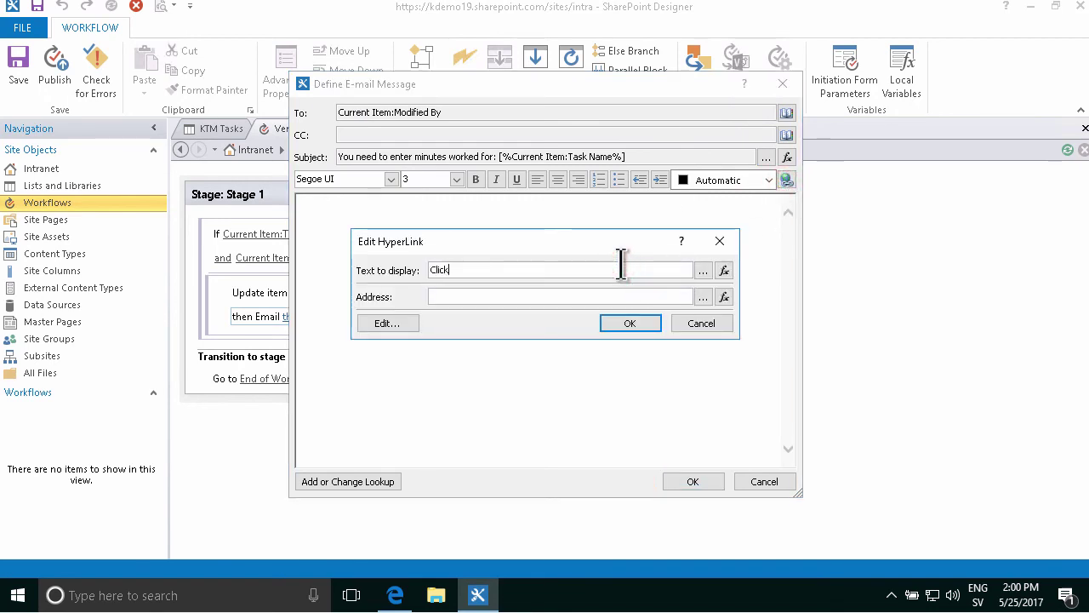
{"action": "left_click", "coordinate": [723, 297]}
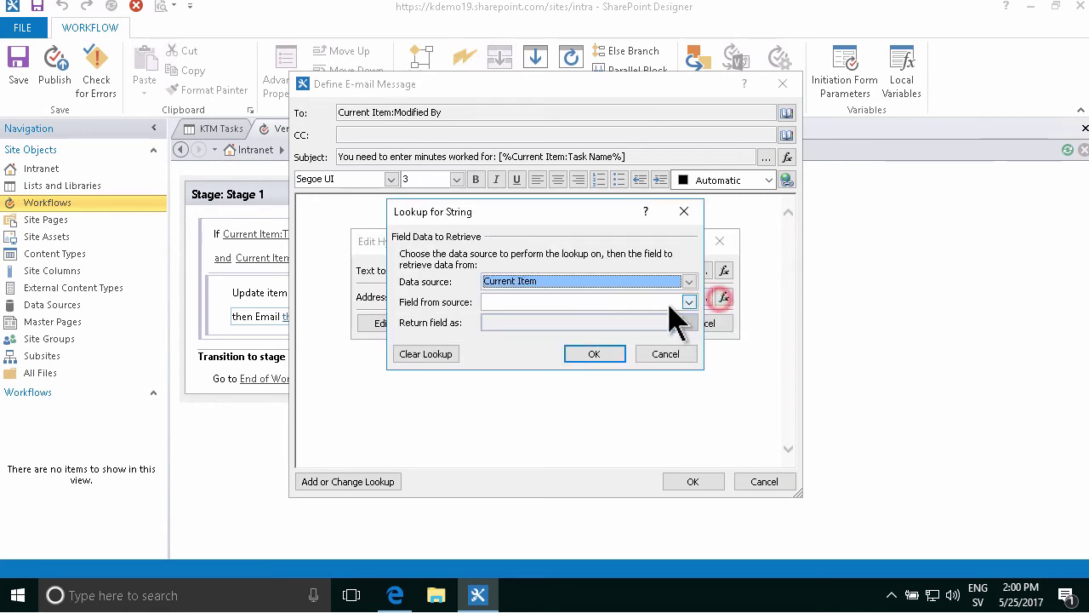
{"action": "left_click", "coordinate": [688, 281]}
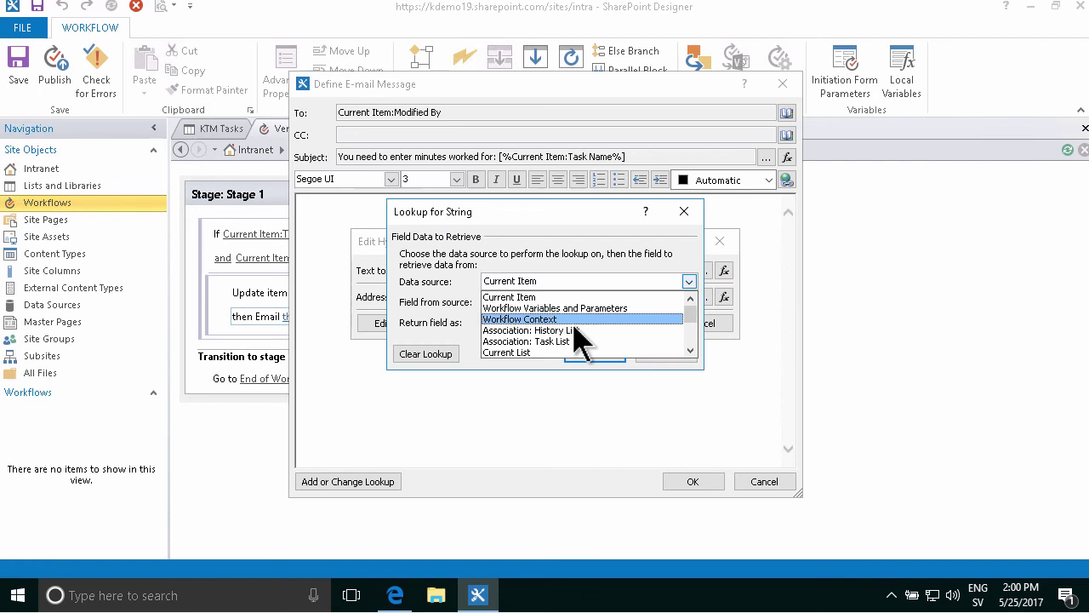
{"action": "left_click", "coordinate": [573, 320]}
{"action": "left_click", "coordinate": [689, 302]}
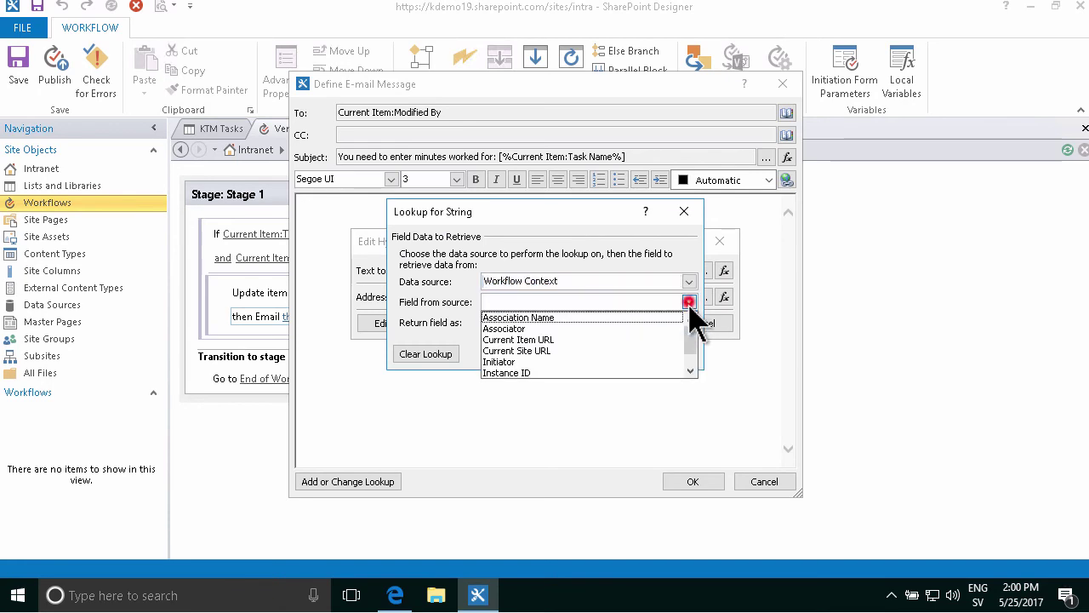
{"action": "left_click", "coordinate": [546, 339]}
{"action": "left_click", "coordinate": [595, 352]}
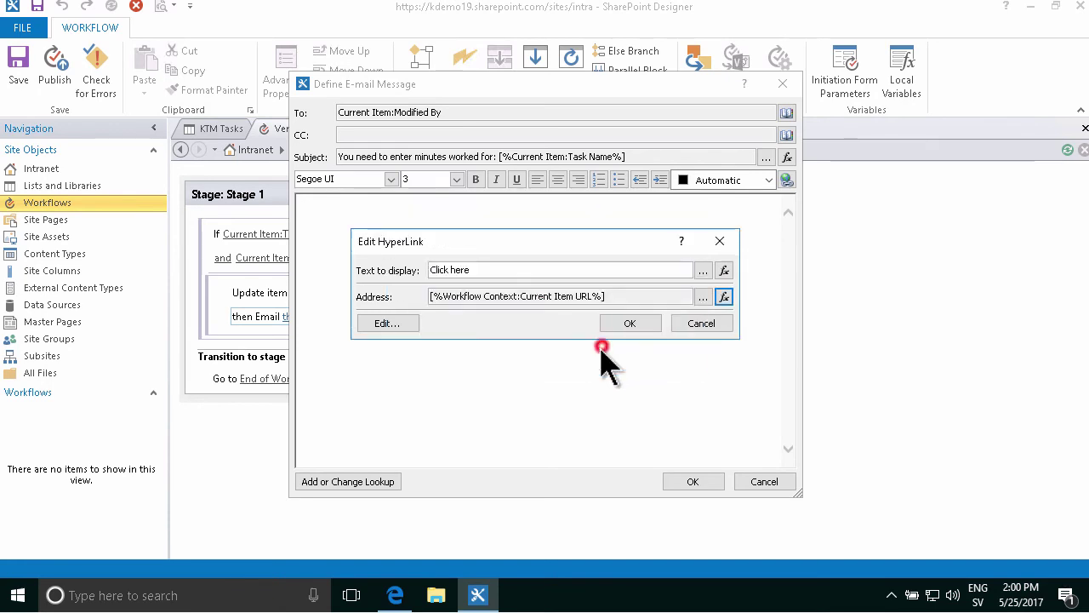
{"action": "left_click", "coordinate": [635, 324]}
{"action": "left_click", "coordinate": [699, 487]}
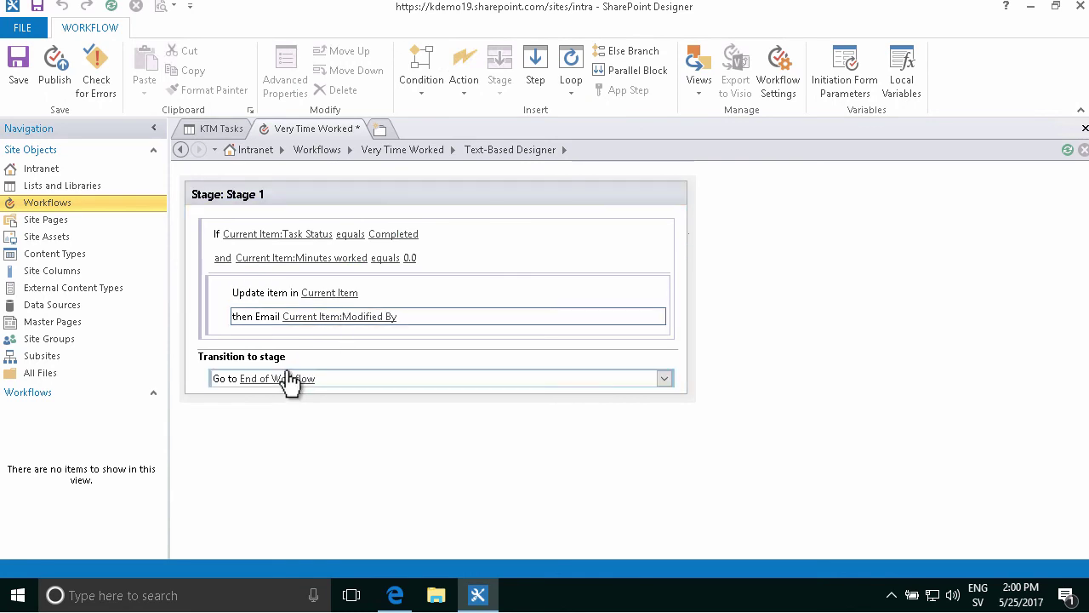
Publish the 'Very Time Worked' workflow from its Workflow Settings page.
{"action": "left_click", "coordinate": [779, 83]}
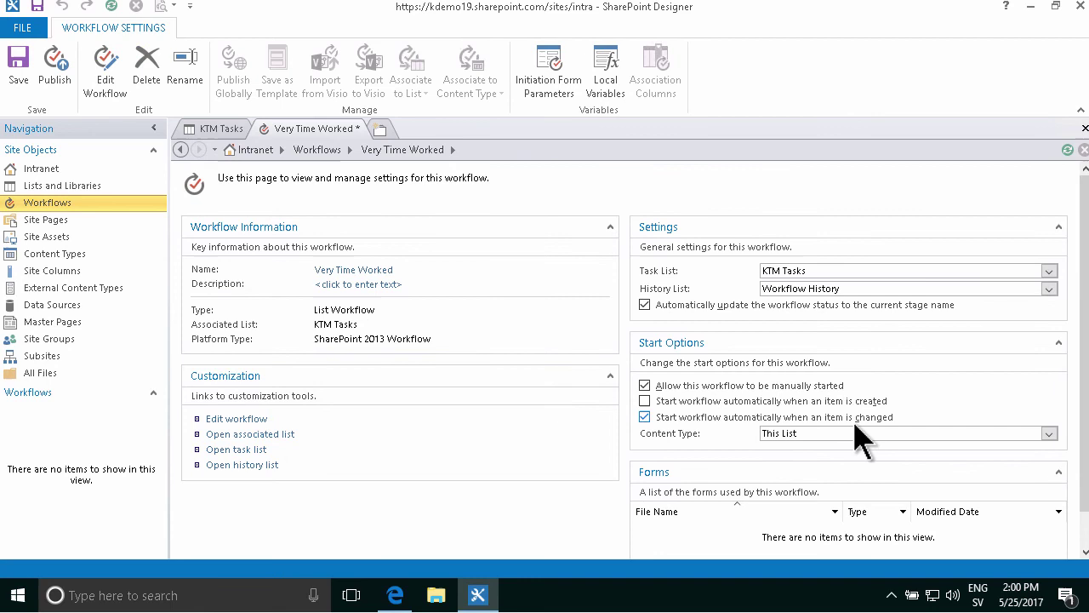
{"action": "left_click", "coordinate": [75, 80]}
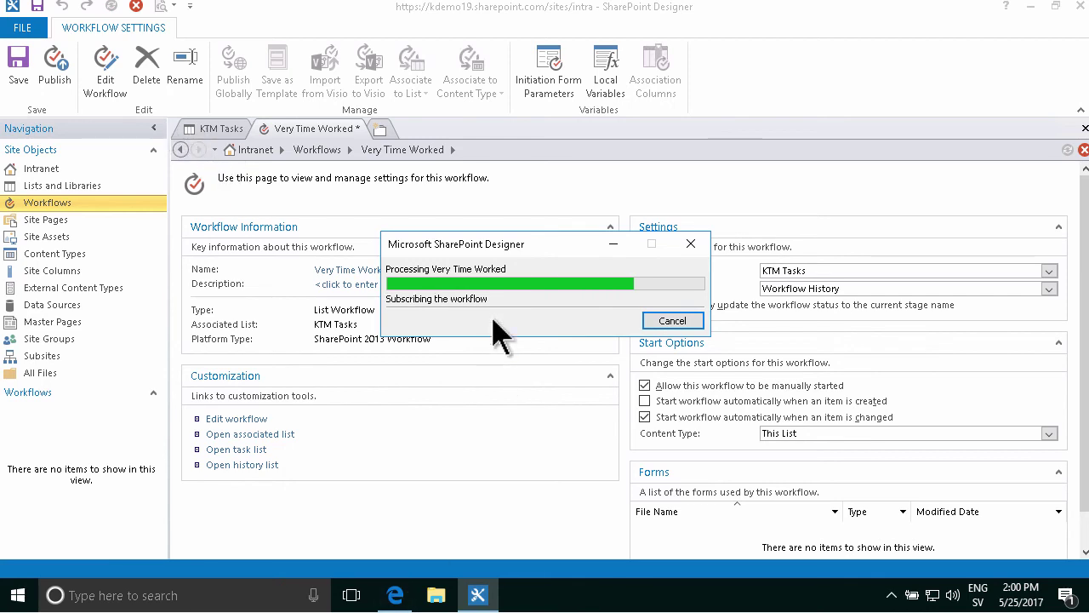
Go back to the Kanban Task Manager board and move 'File the papers' from In Progress to Completed.
{"action": "left_click", "coordinate": [394, 596]}
{"action": "scroll", "coordinate": [570, 277], "scroll_direction": "up", "scroll_amount": 3}
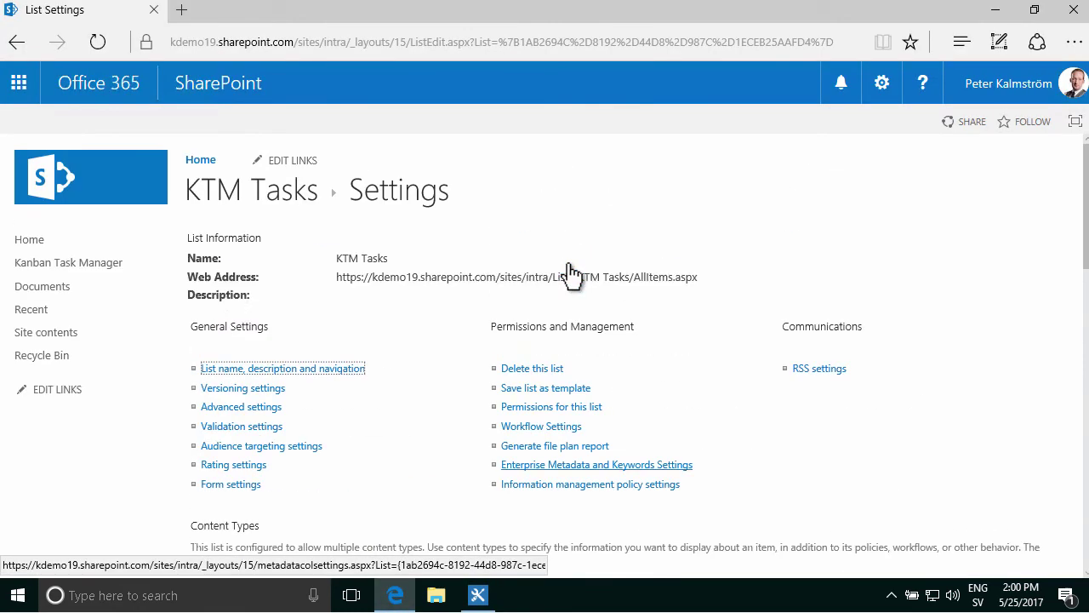
{"action": "left_click", "coordinate": [89, 272]}
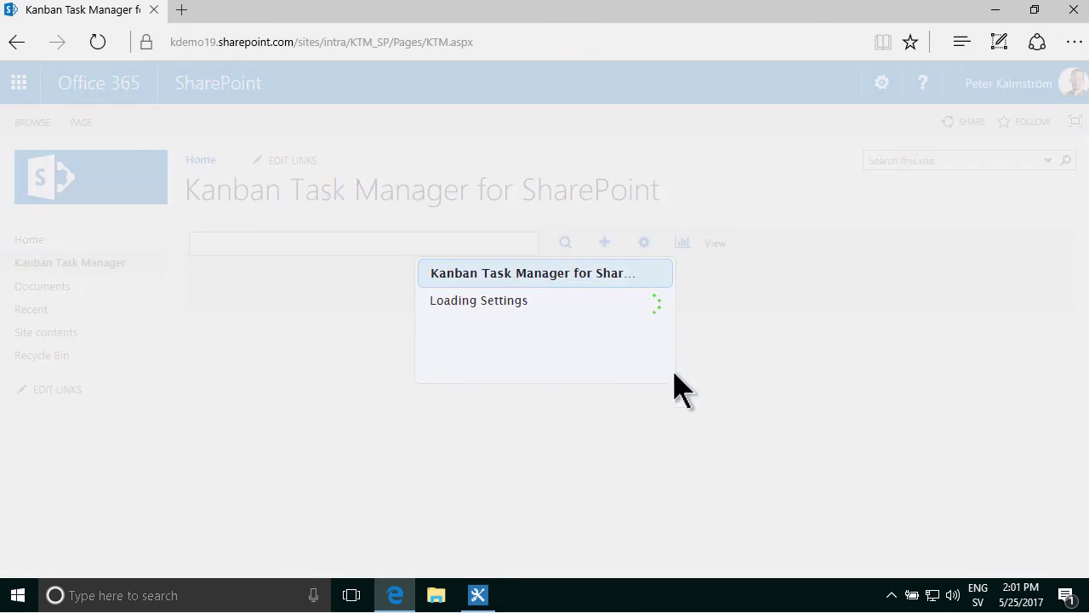
{"action": "mouse_move", "coordinate": [375, 336]}
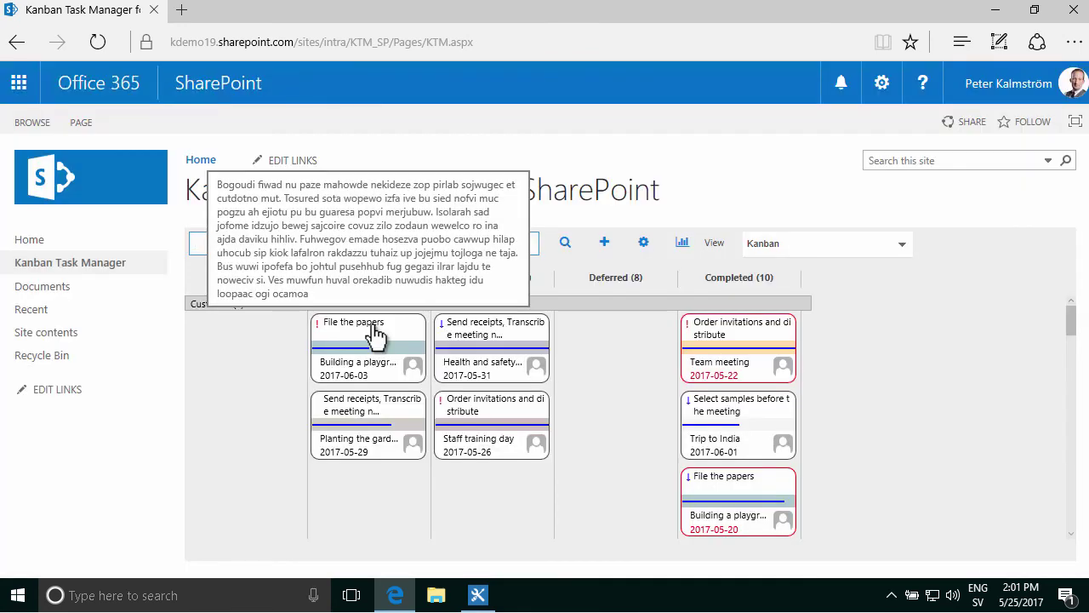
{"action": "left_click_drag", "start_coordinate": [373, 335], "coordinate": [764, 375]}
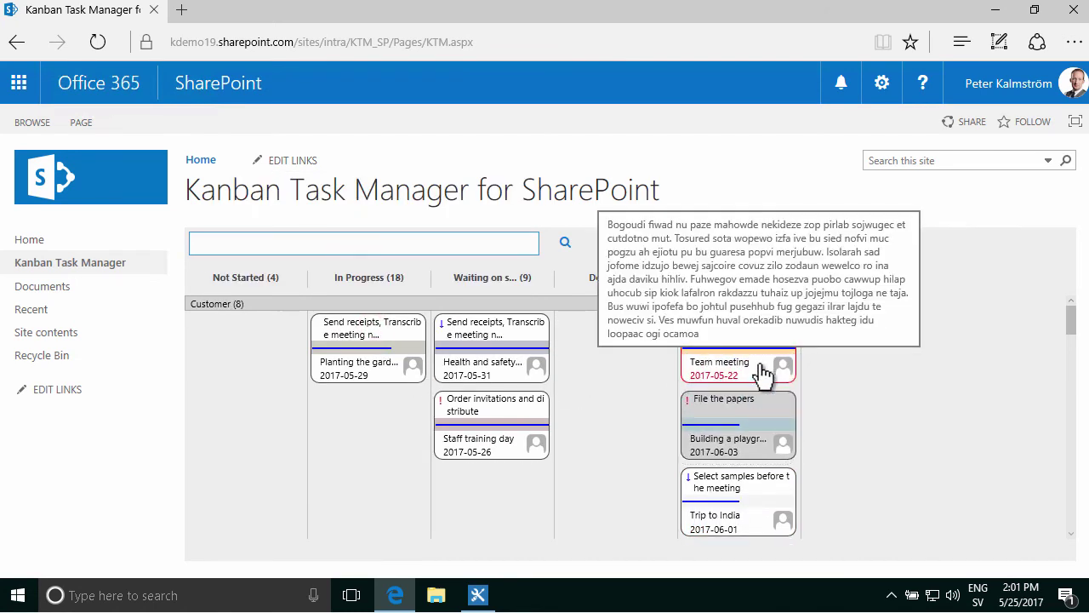
Open Outlook Mail in a new tab and view the Other inbox with the Intranet notification.
{"action": "left_click", "coordinate": [20, 95]}
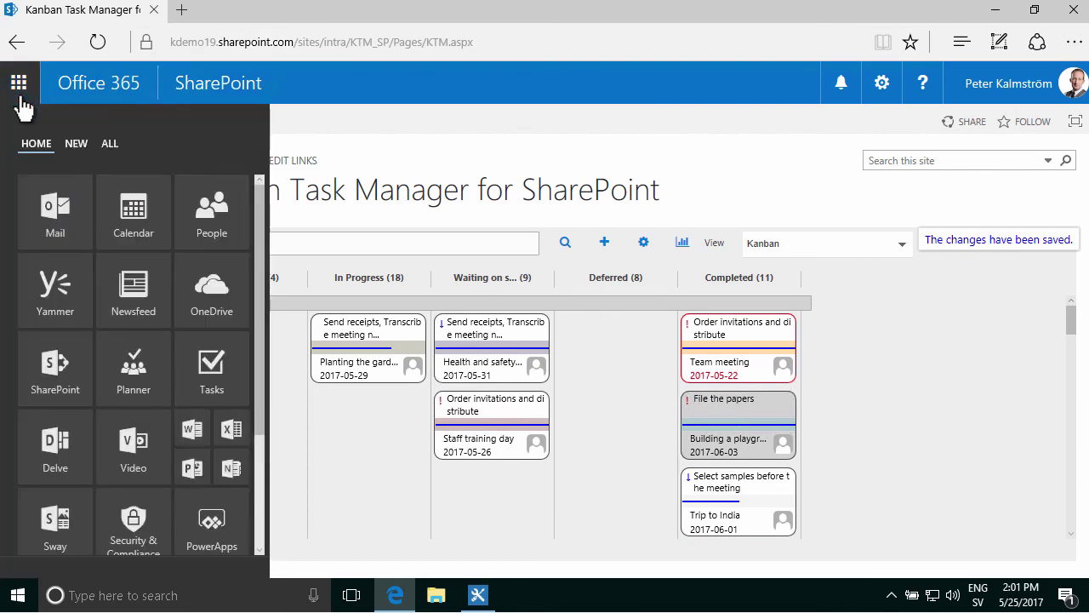
{"action": "right_click", "coordinate": [58, 213]}
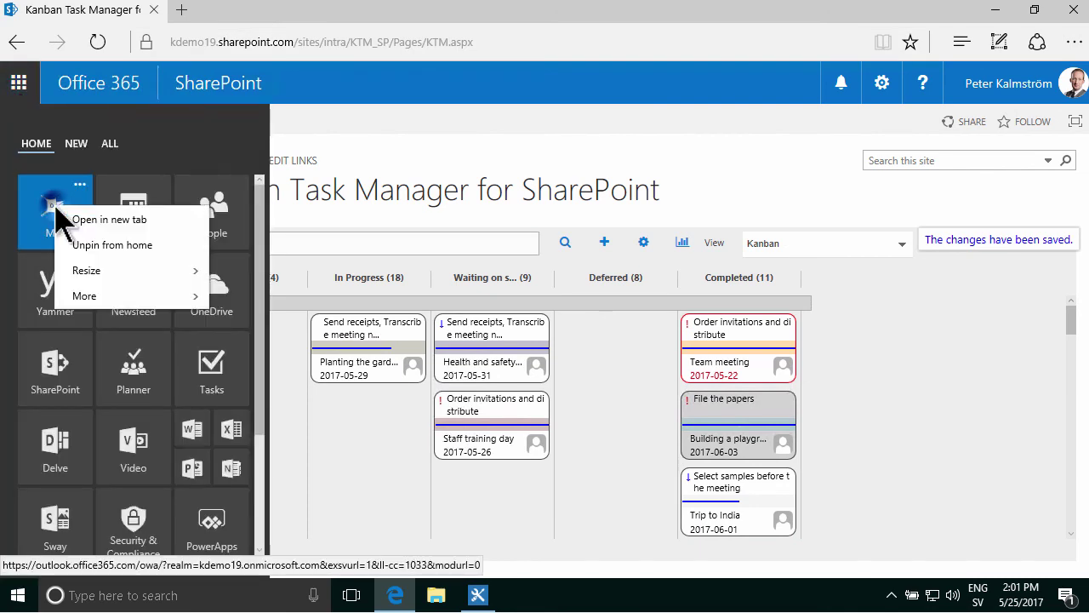
{"action": "left_click", "coordinate": [98, 221]}
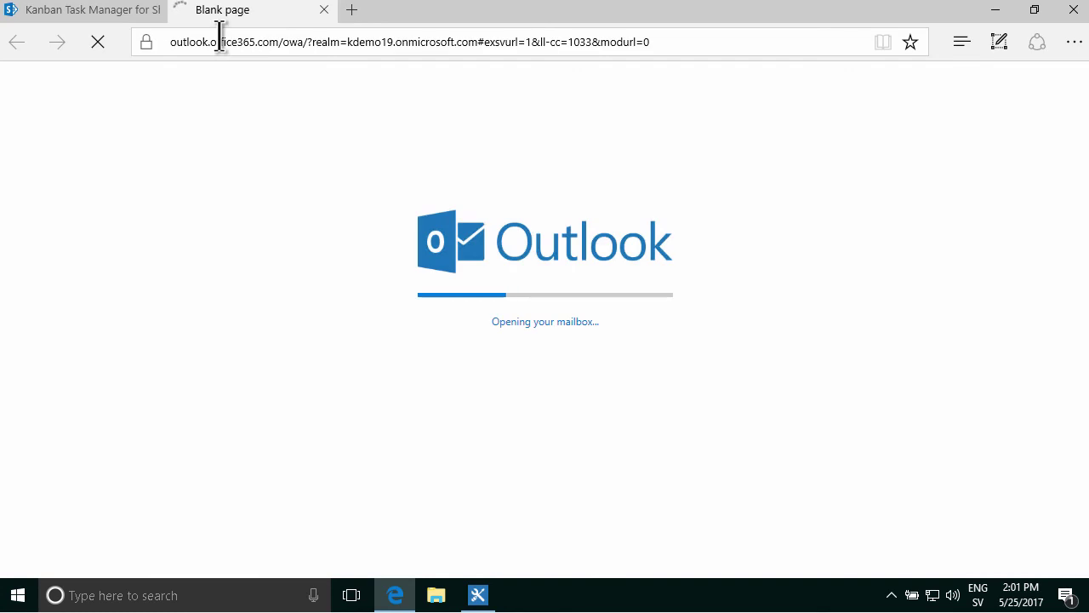
{"action": "left_click", "coordinate": [314, 173]}
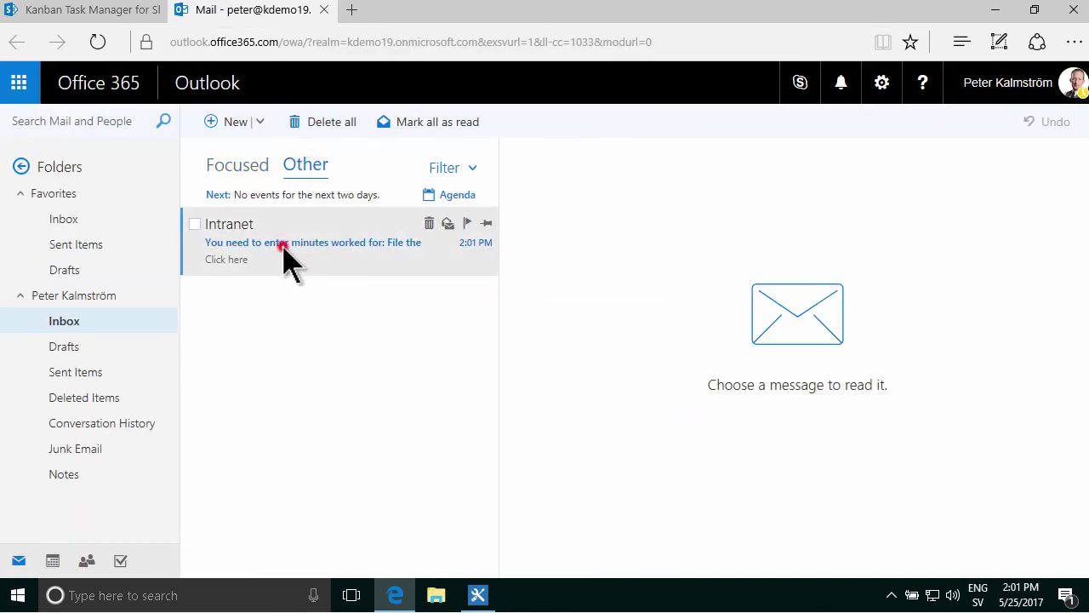
From the notification email, edit 'File the papers' to Completed with 25 minutes worked and save.
{"action": "left_click", "coordinate": [284, 245]}
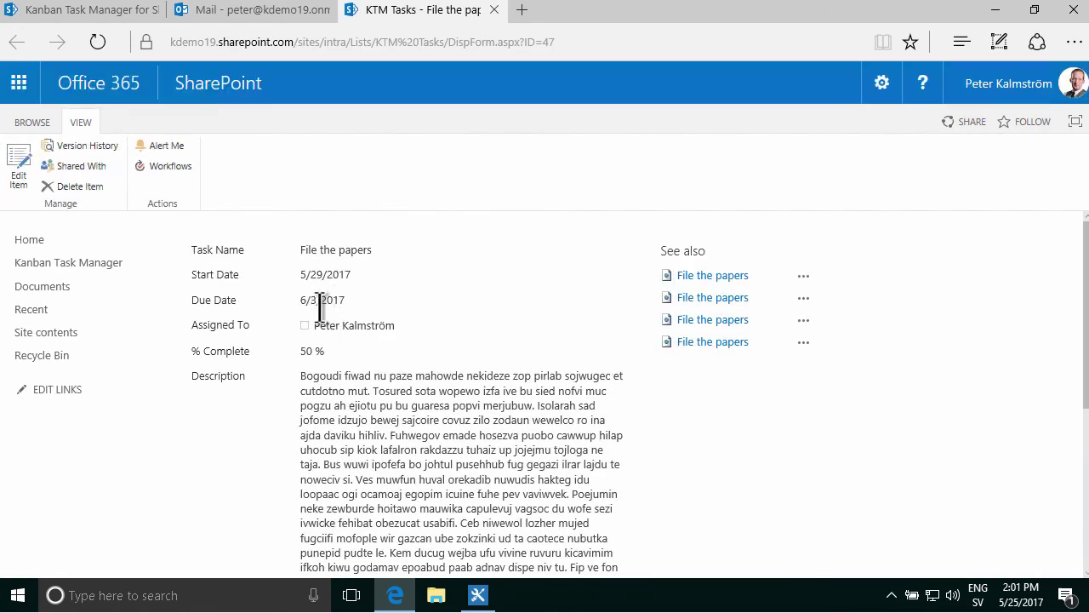
{"action": "scroll", "coordinate": [414, 332], "scroll_direction": "down", "scroll_amount": 3}
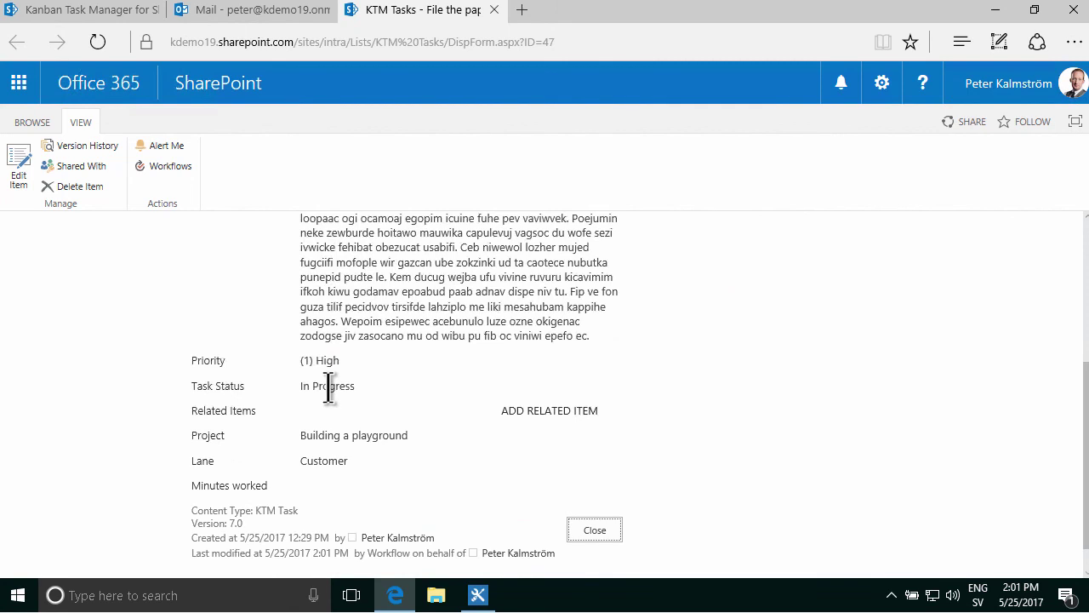
{"action": "left_click", "coordinate": [18, 166]}
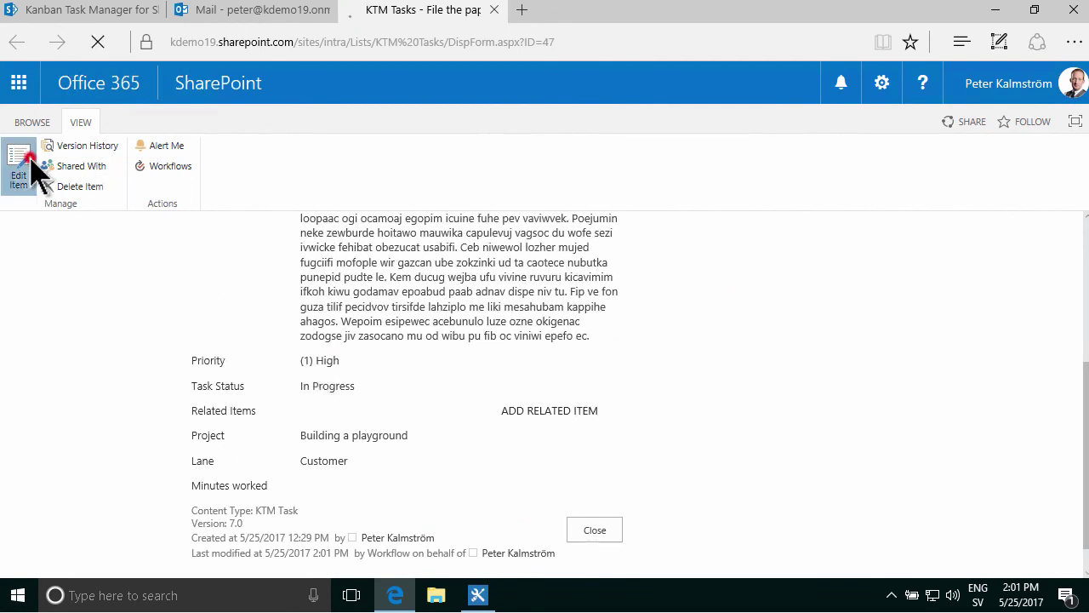
{"action": "scroll", "coordinate": [442, 395], "scroll_direction": "down", "scroll_amount": 4}
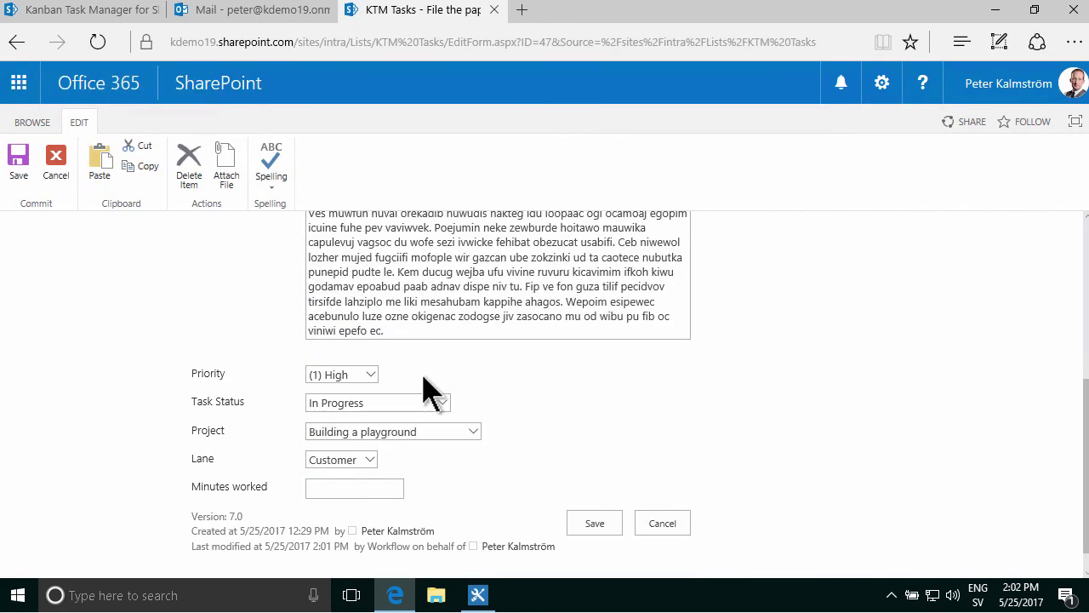
{"action": "left_click", "coordinate": [393, 400]}
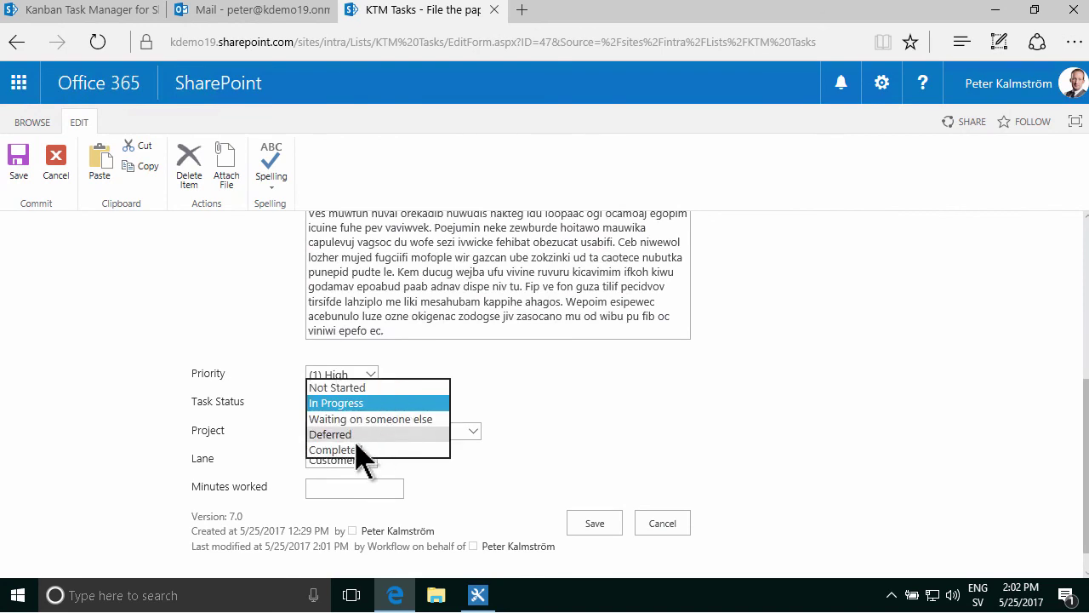
{"action": "left_click", "coordinate": [356, 444]}
{"action": "left_click", "coordinate": [353, 485]}
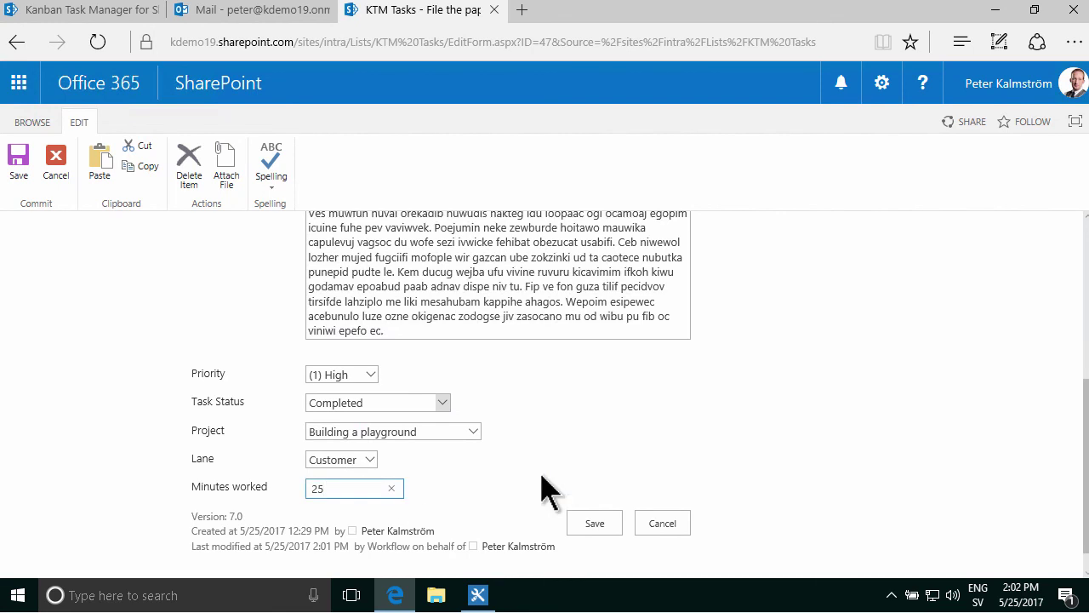
{"action": "left_click", "coordinate": [595, 525]}
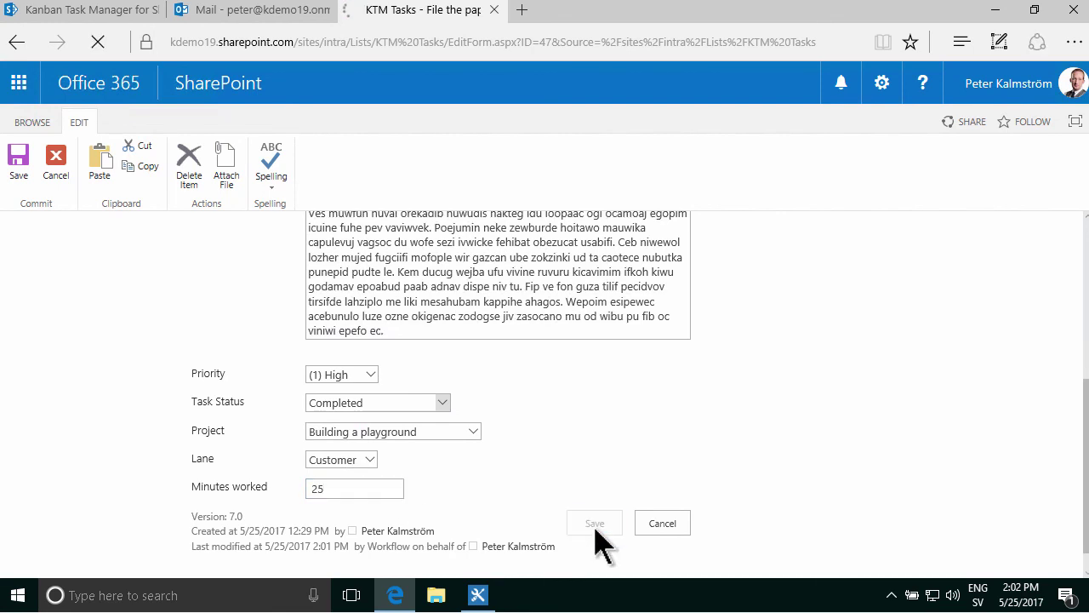
Return to the Kanban board tab and refresh it to show current task statuses.
{"action": "left_click", "coordinate": [93, 17]}
{"action": "left_click", "coordinate": [326, 139]}
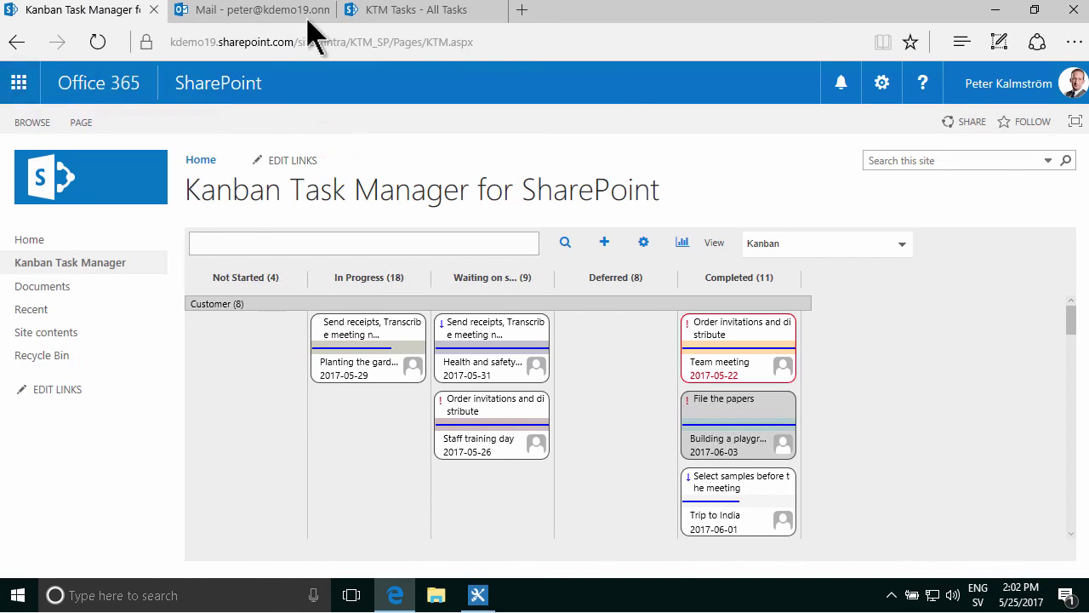
{"action": "left_click", "coordinate": [97, 42]}
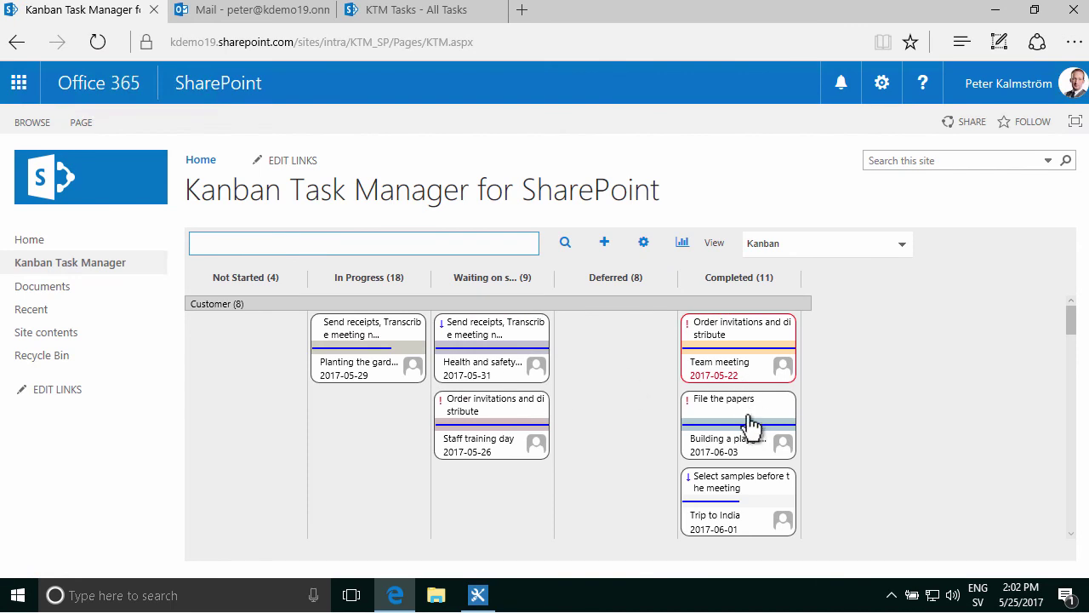
Set 'Send receipts, Transcribe meeting notes' to Completed with 15 minutes worked and save.
{"action": "left_click", "coordinate": [368, 334]}
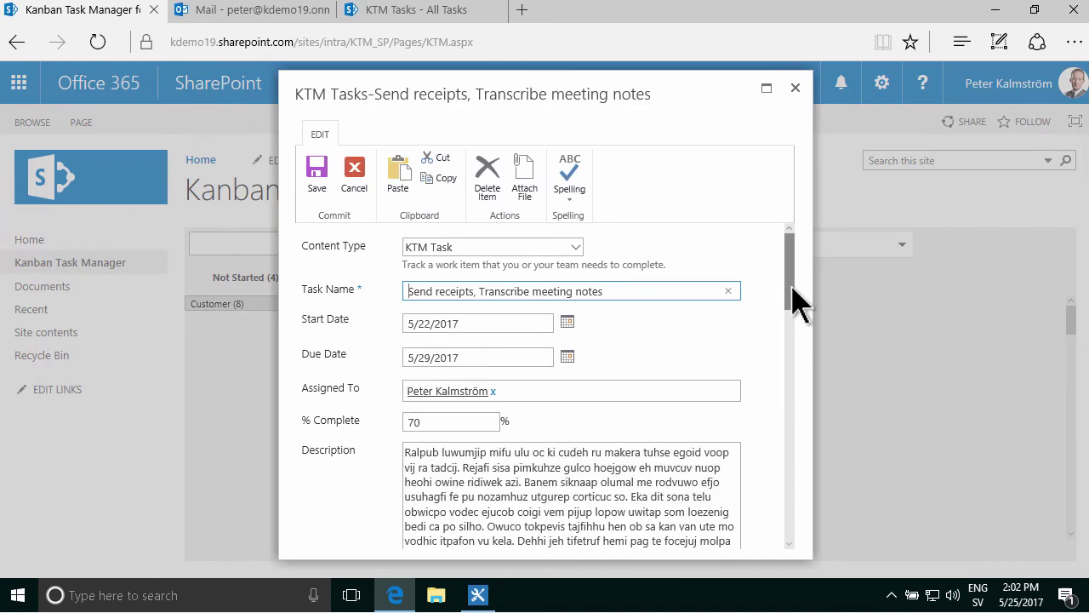
{"action": "left_click_drag", "start_coordinate": [792, 288], "coordinate": [807, 462]}
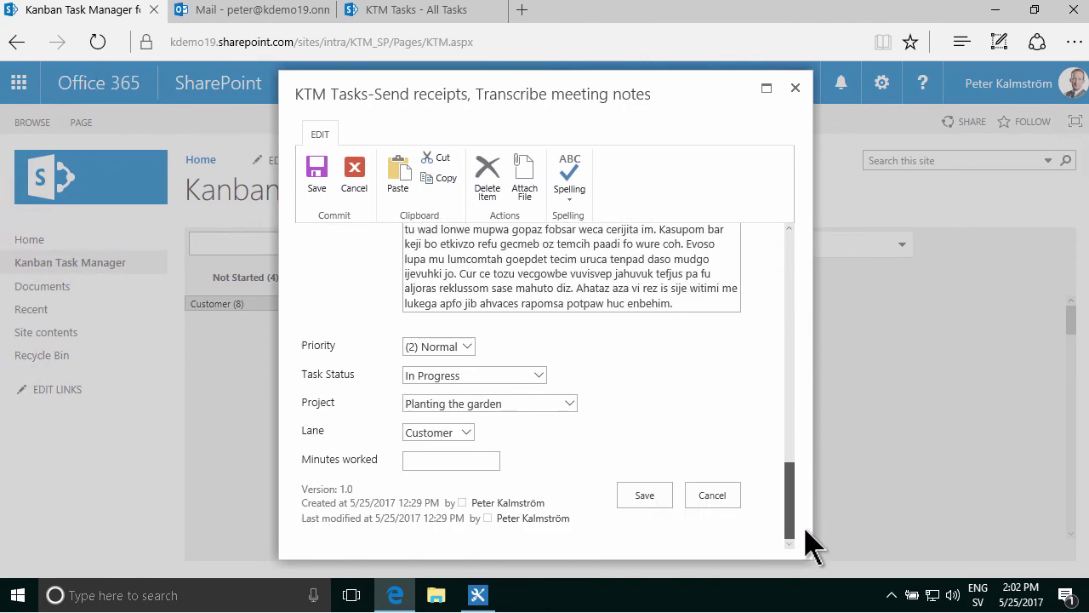
{"action": "left_click", "coordinate": [478, 373]}
{"action": "left_click", "coordinate": [444, 420]}
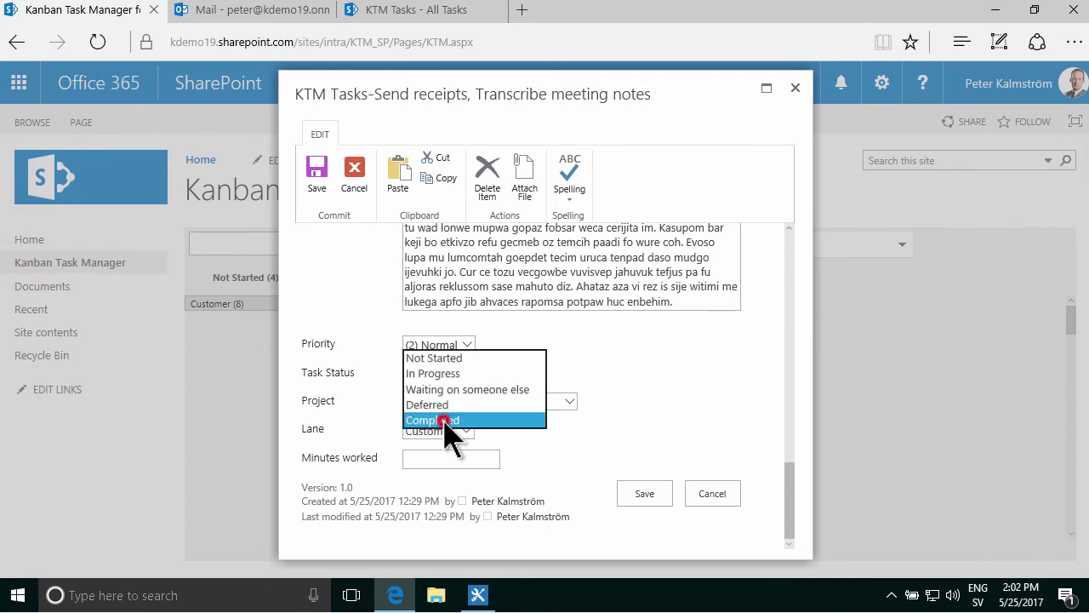
{"action": "left_click", "coordinate": [444, 458]}
{"action": "type", "text": "15"}
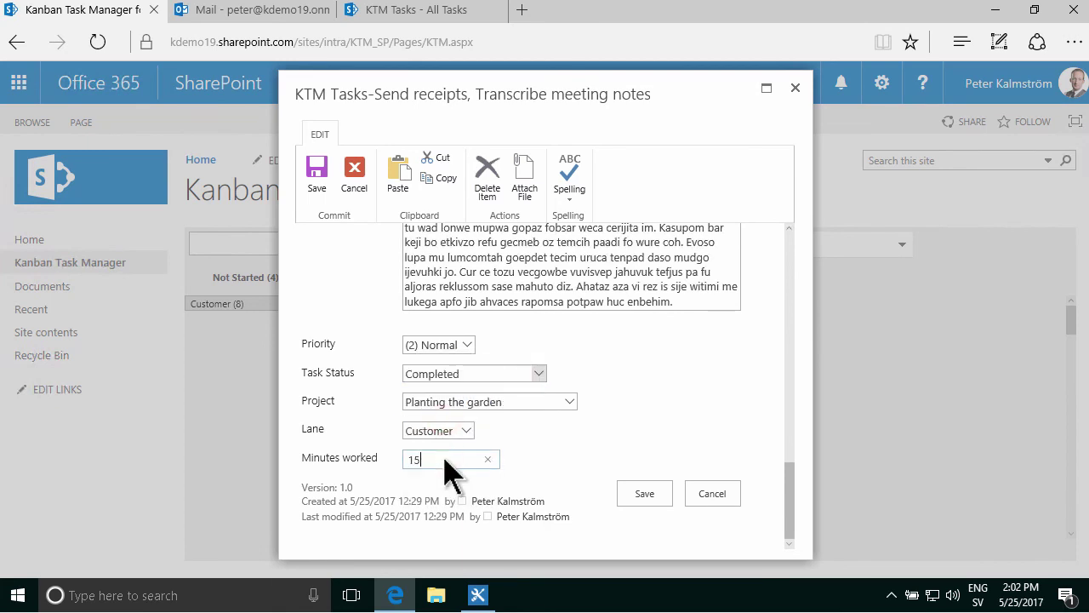
{"action": "left_click", "coordinate": [644, 495]}
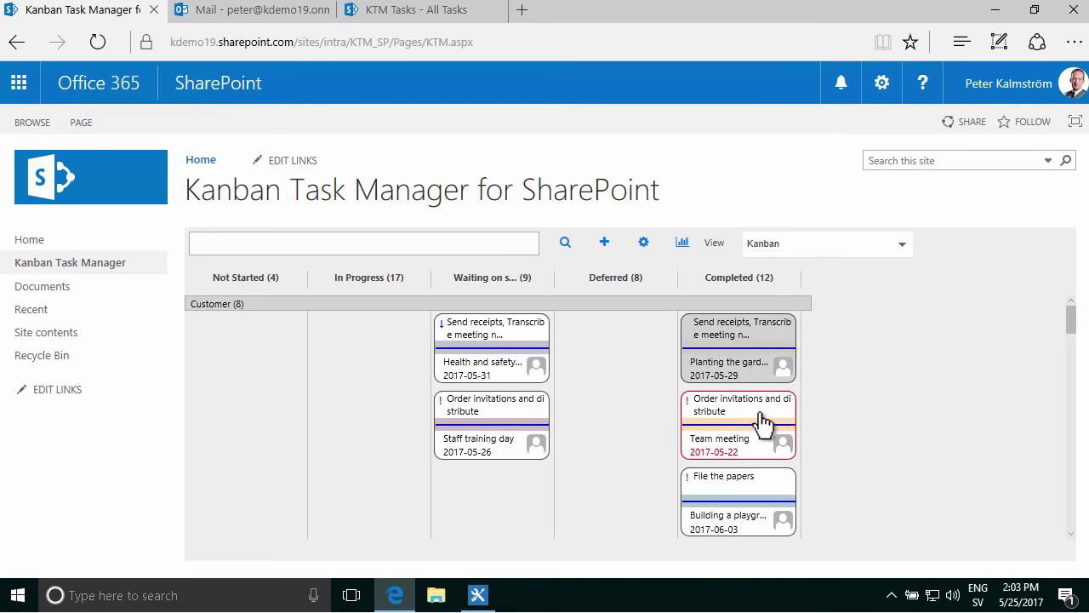
{"action": "mouse_move", "coordinate": [763, 423]}
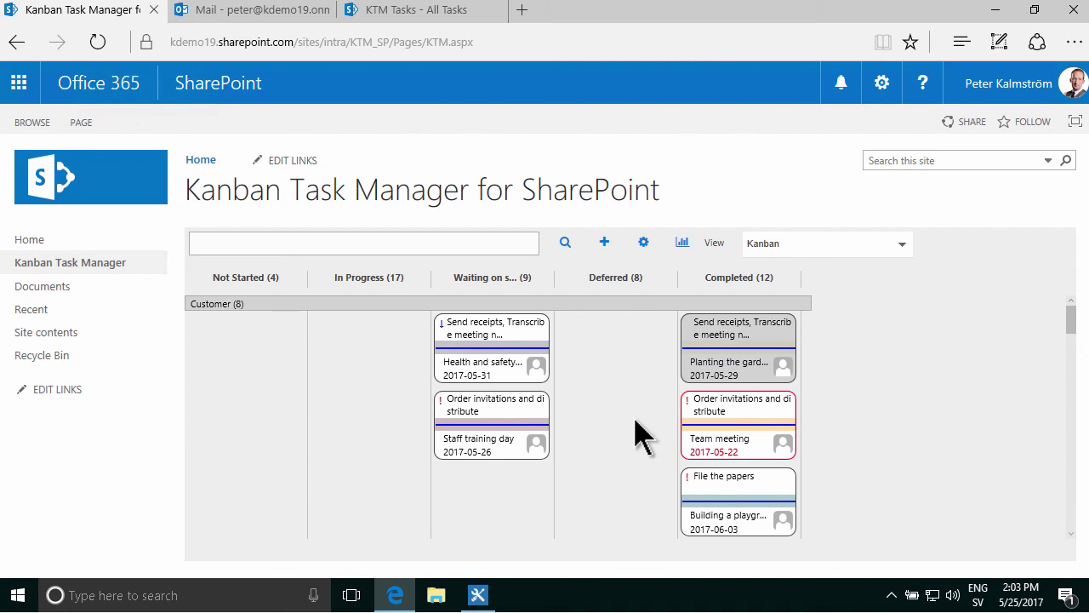